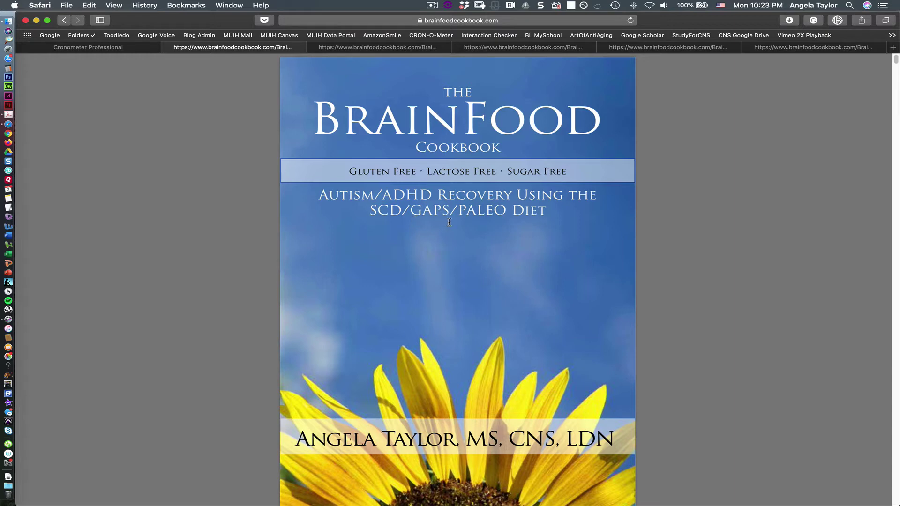
# Switch to Cronometer and review the sample client's profile, covering body details, weight goal and macronutrient targets
pyautogui.click(89, 49)
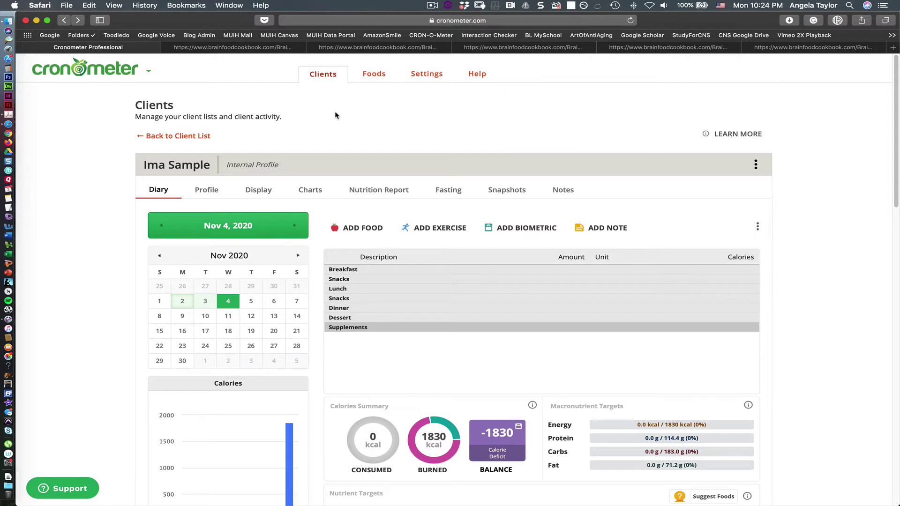
pyautogui.click(205, 193)
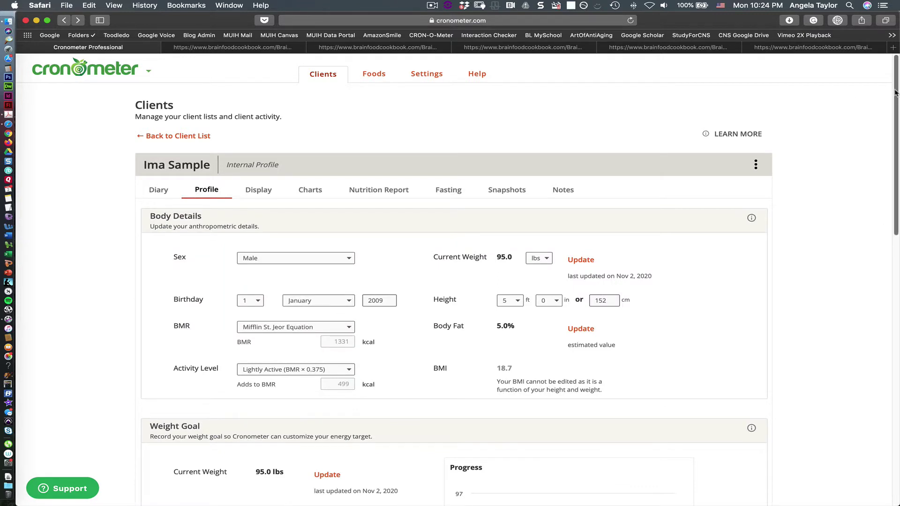
pyautogui.moveTo(894, 93); pyautogui.dragTo(897, 127)
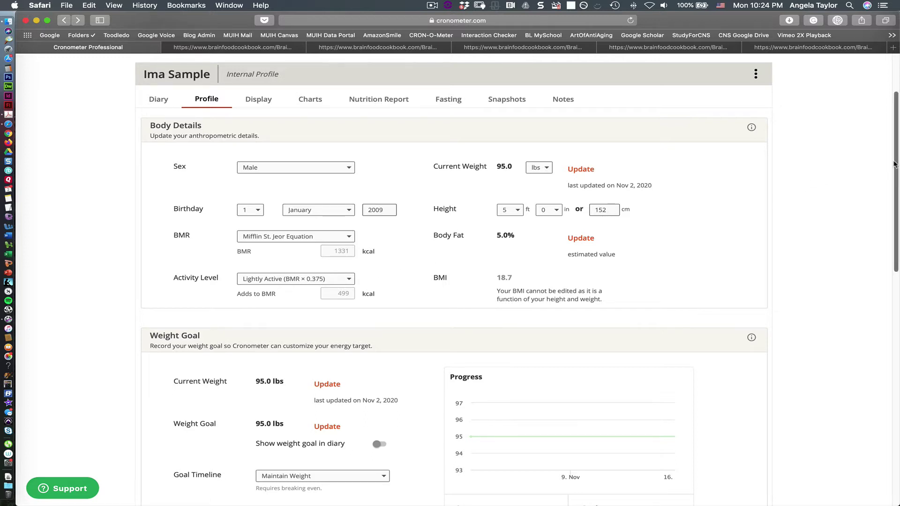
pyautogui.moveTo(895, 164); pyautogui.dragTo(885, 279)
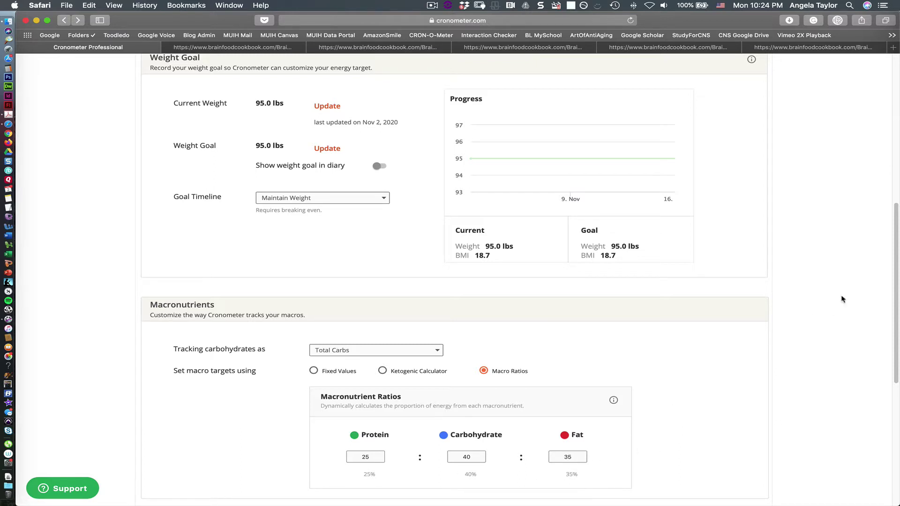
pyautogui.moveTo(895, 296); pyautogui.dragTo(883, 204)
pyautogui.scroll(5, 883, 204)
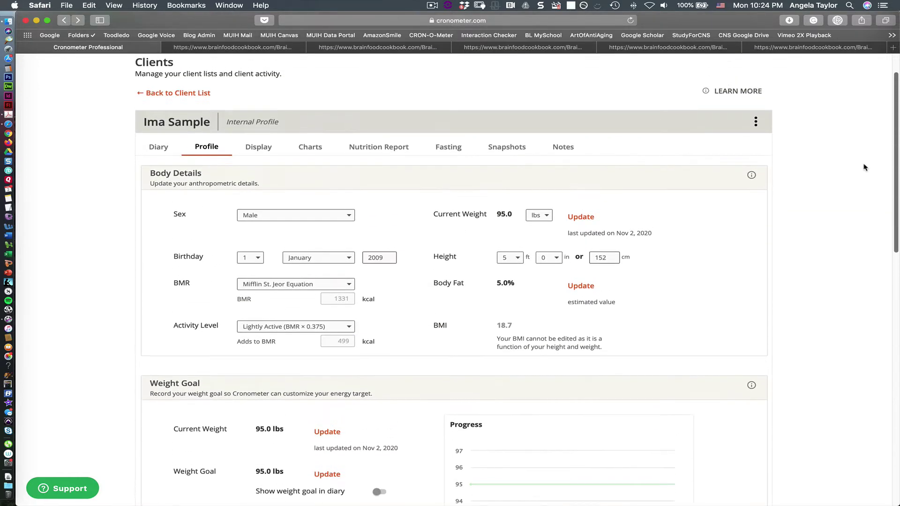
pyautogui.scroll(1, 859, 154)
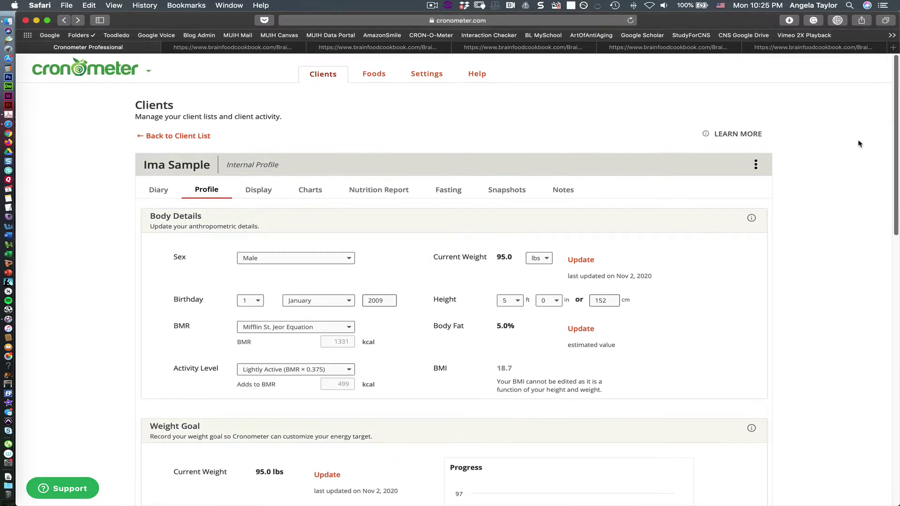
# Examine the client's display settings, comparing the diary group names and enabled groups with the diary layout
pyautogui.click(261, 192)
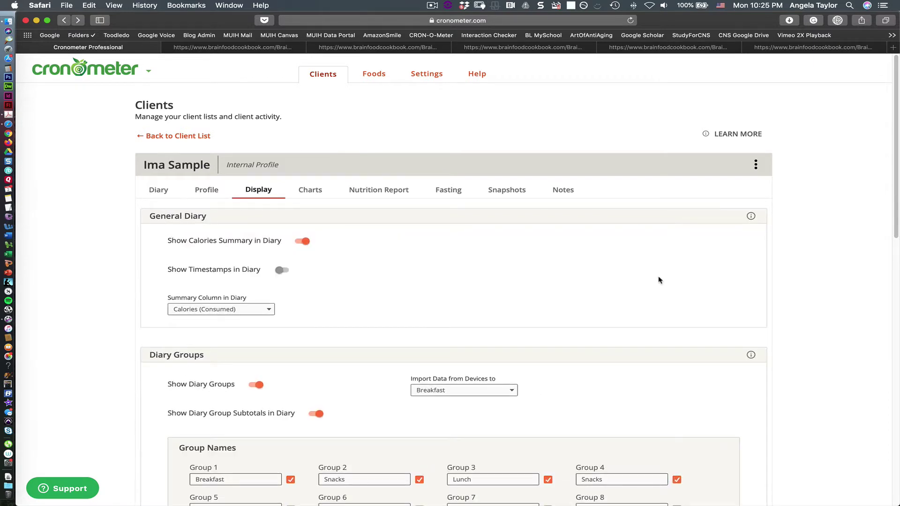
pyautogui.click(156, 192)
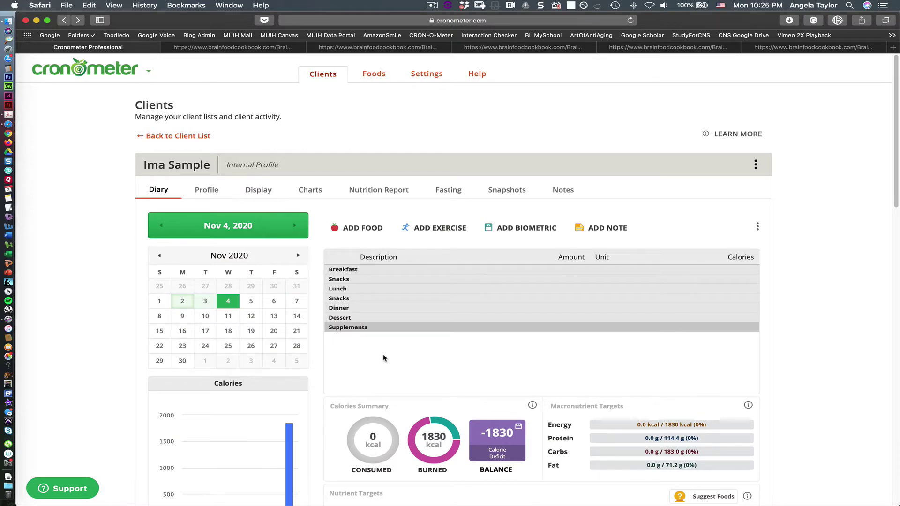
pyautogui.click(260, 191)
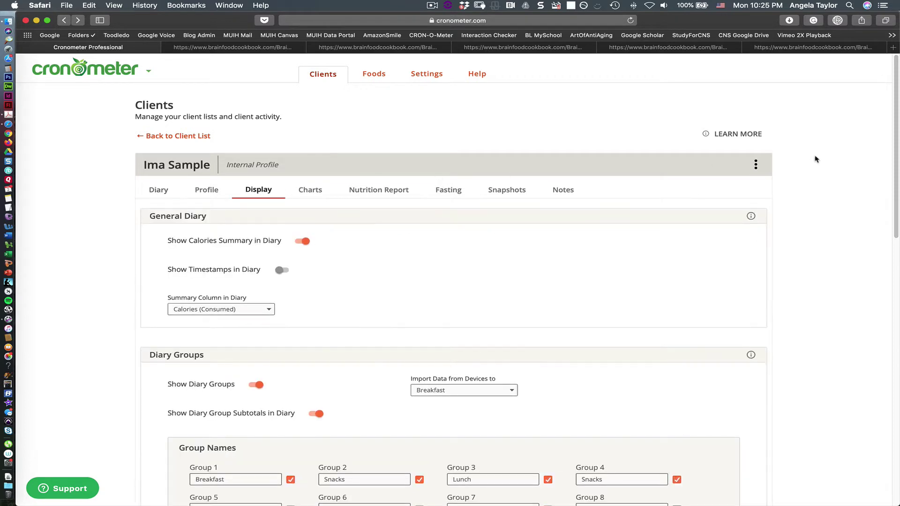
pyautogui.scroll(-2, 893, 122)
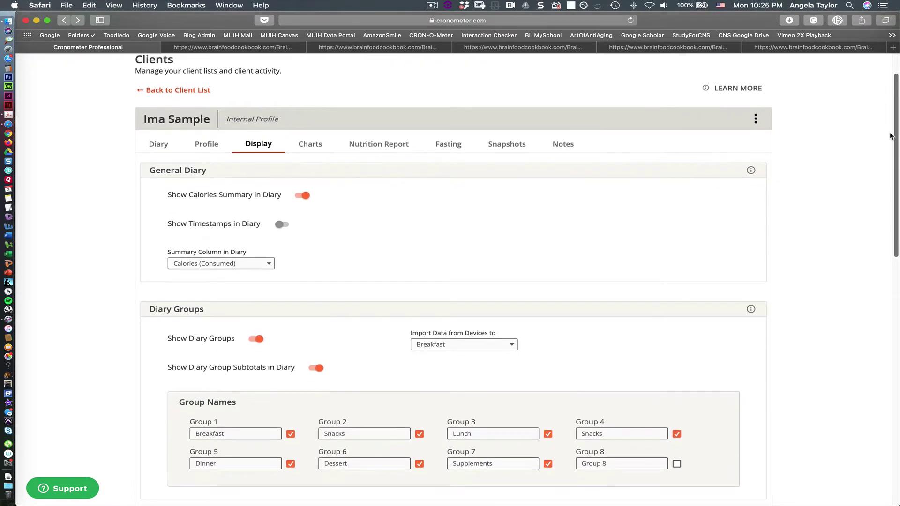
pyautogui.moveTo(890, 136); pyautogui.dragTo(877, 165)
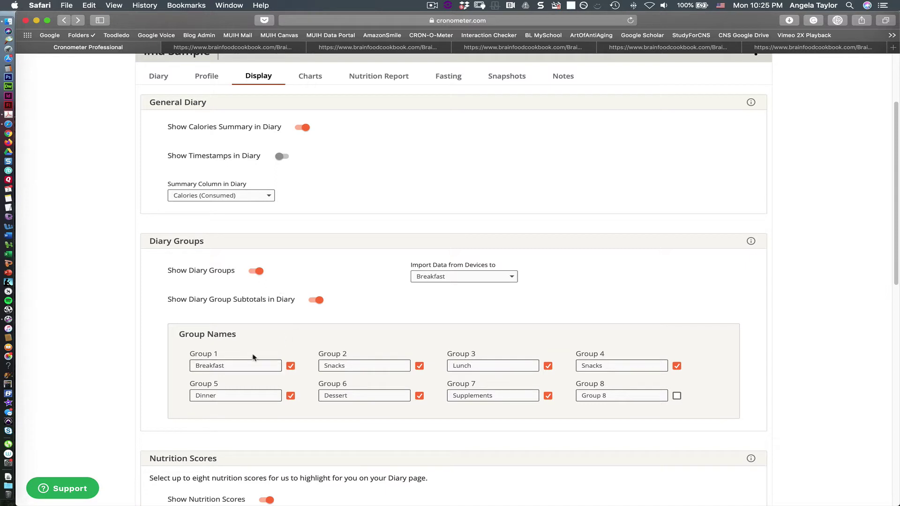
pyautogui.click(363, 364)
pyautogui.click(526, 365)
pyautogui.click(628, 367)
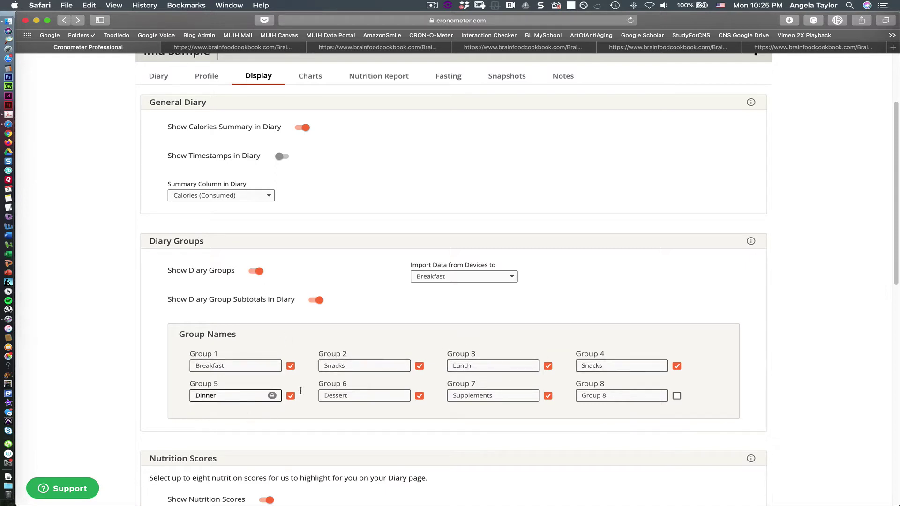
pyautogui.click(502, 404)
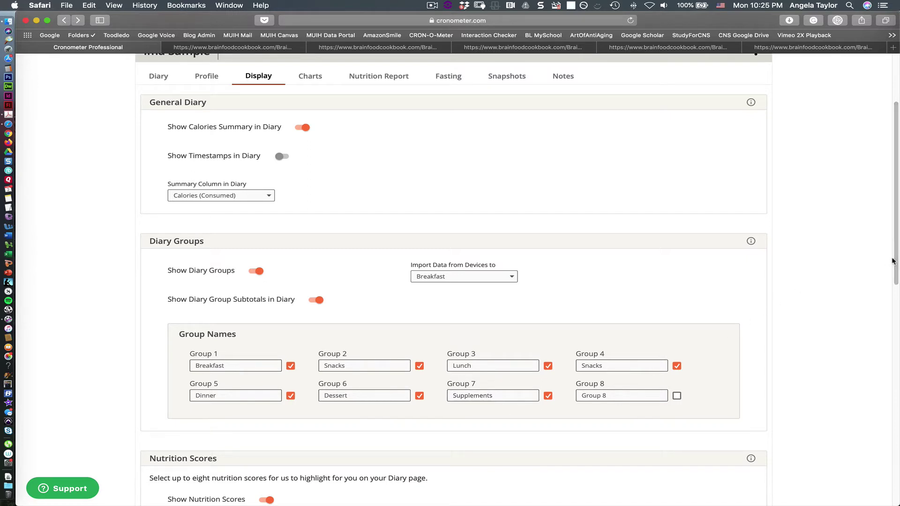
pyautogui.scroll(5, 885, 198)
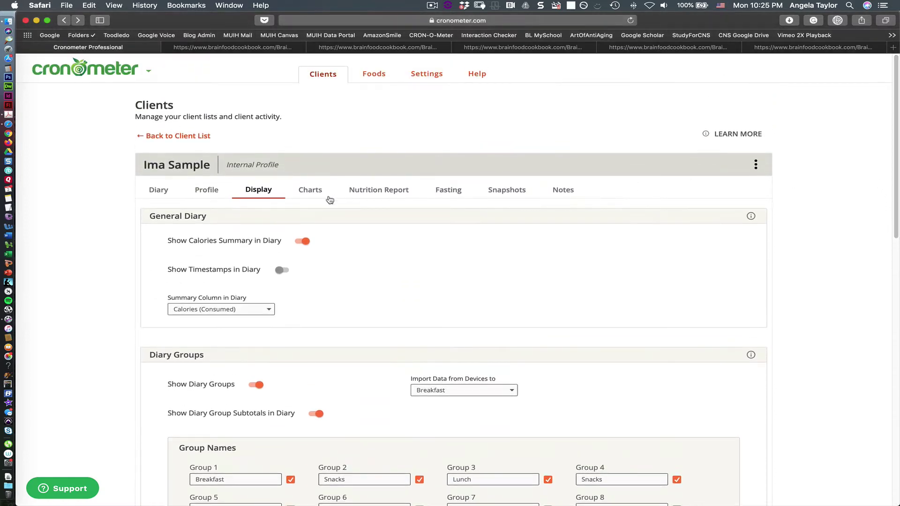
# Add 2 large servings of "Eggs, Cooked" to the Breakfast group in the client's Nov 4, 2020 diary
pyautogui.click(157, 193)
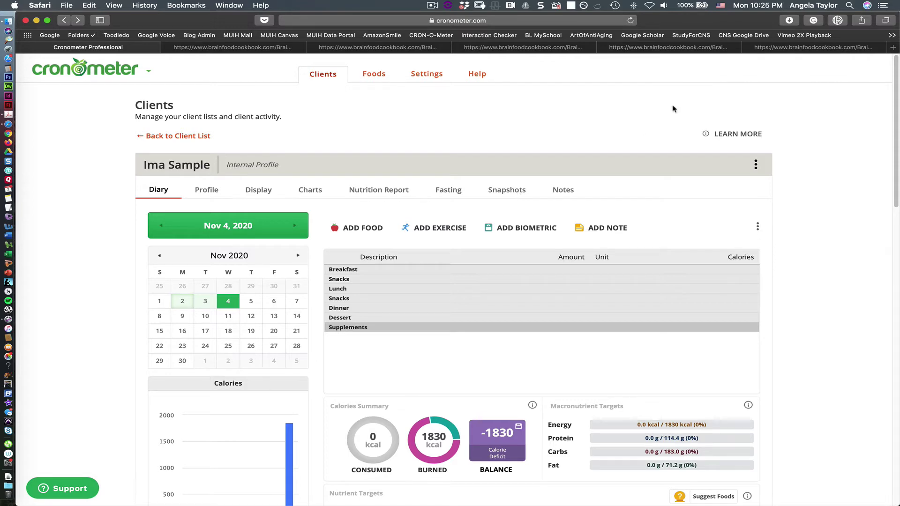
pyautogui.click(368, 271)
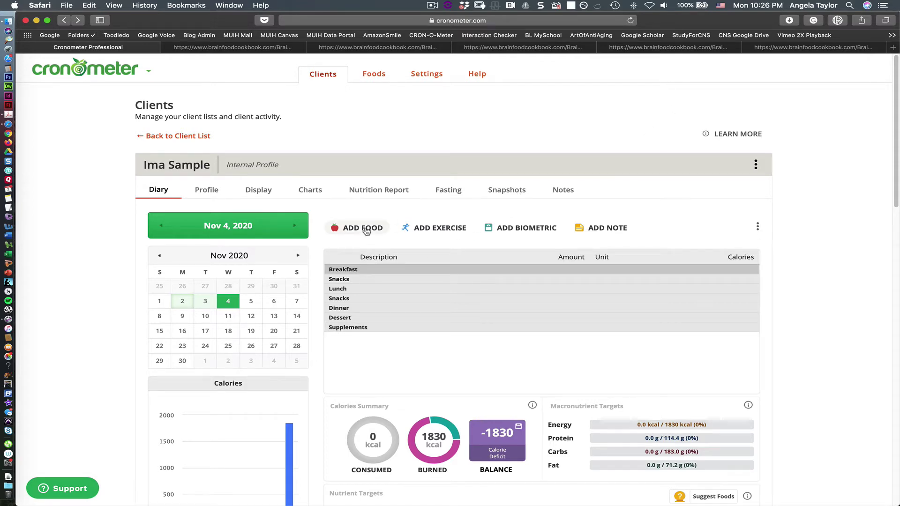
pyautogui.click(367, 228)
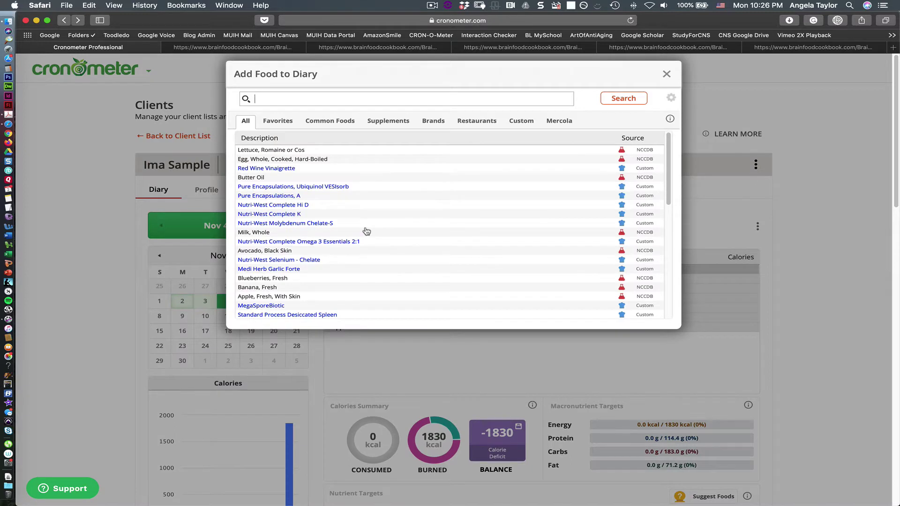
pyautogui.write('eggs')
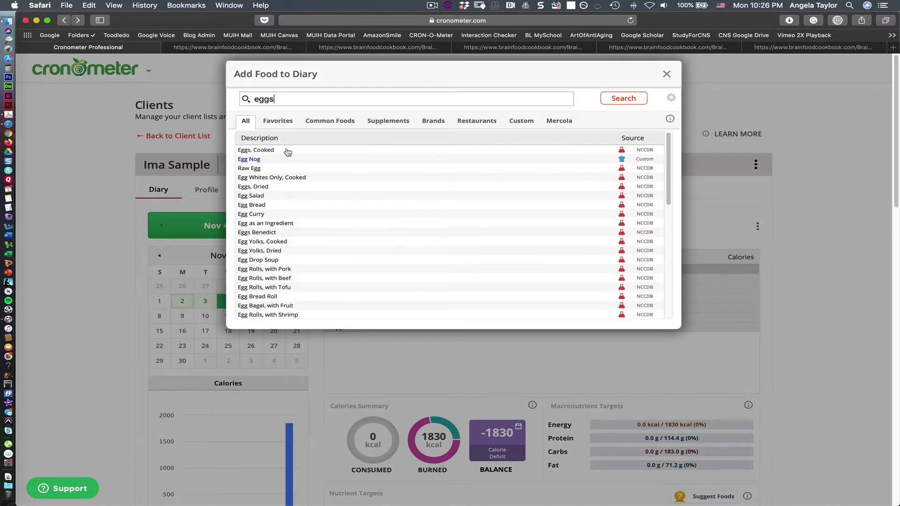
pyautogui.click(288, 151)
pyautogui.write('2')
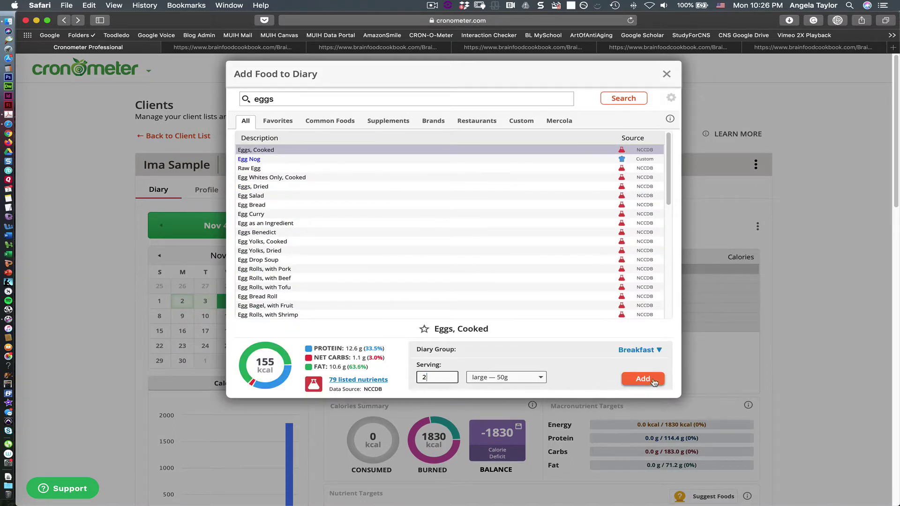
pyautogui.click(654, 383)
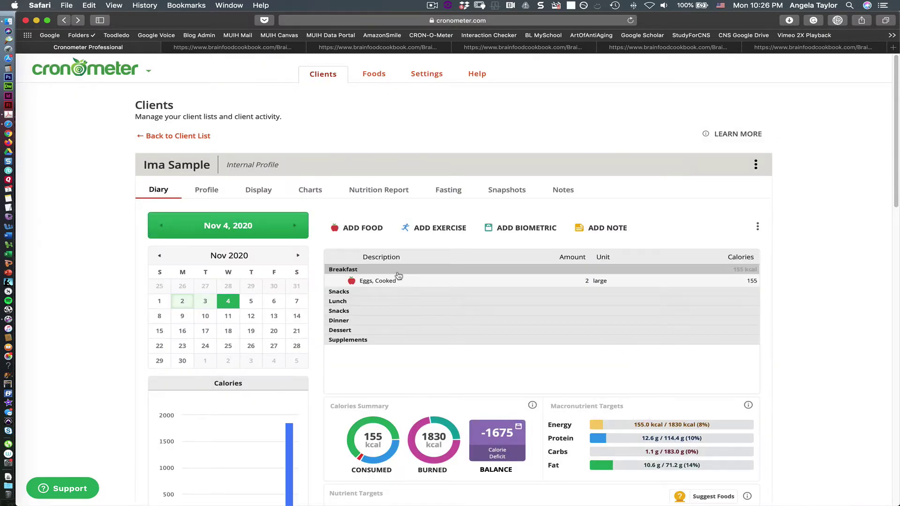
# Add 0.25 of a small "Onion, White, Yellow or Red, Cooked" to the Breakfast group
pyautogui.click(370, 230)
pyautogui.write('onion')
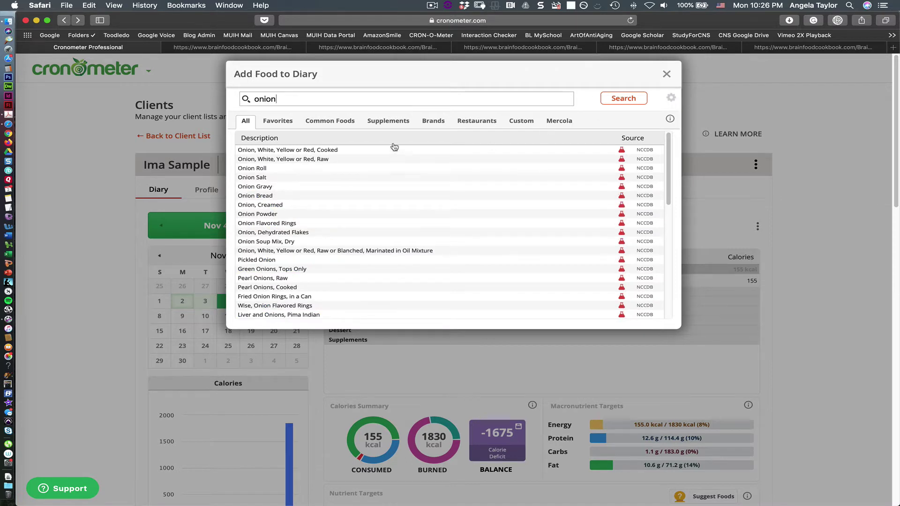
pyautogui.click(328, 151)
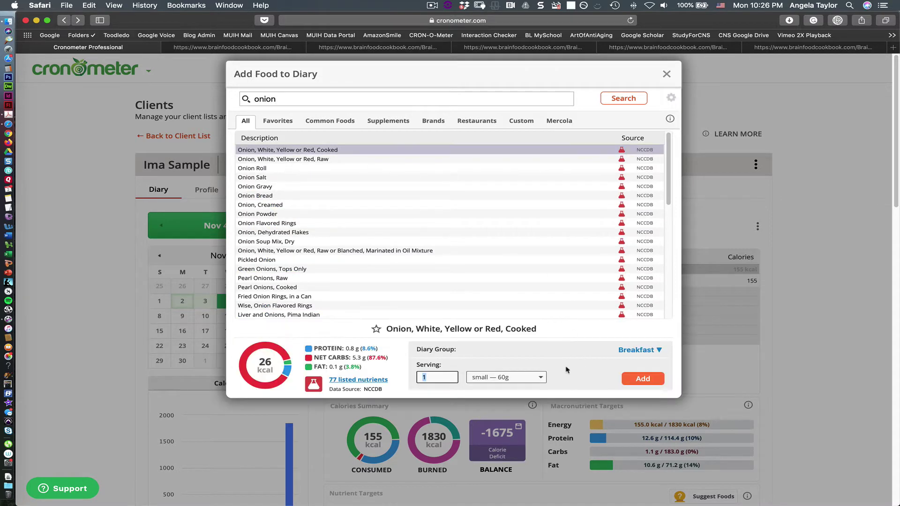
pyautogui.write('.25')
pyautogui.click(642, 378)
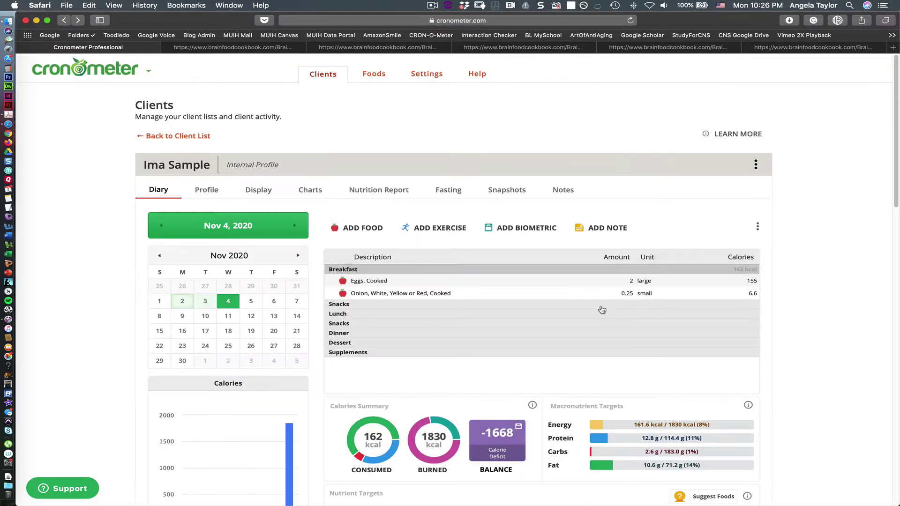
# Add 1 leaf of "Kale, Raw" to the Breakfast group
pyautogui.click(374, 229)
pyautogui.write('kale')
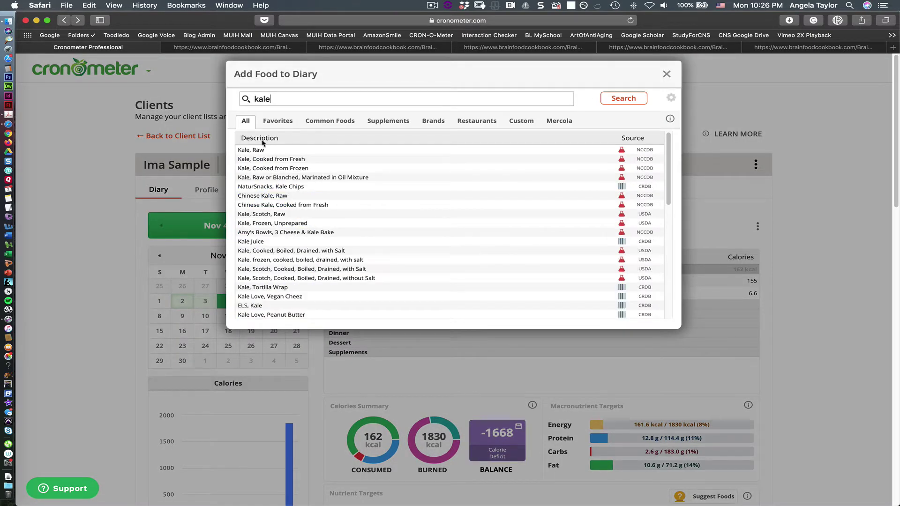
pyautogui.click(257, 151)
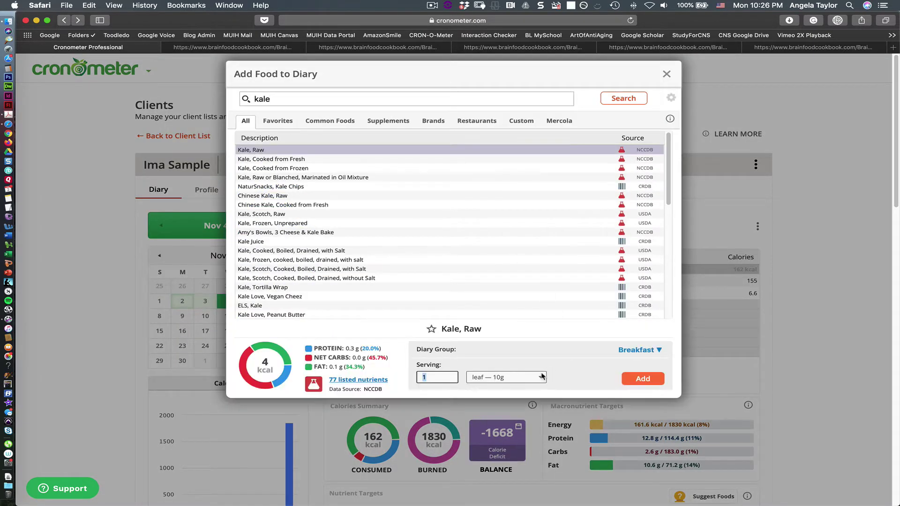
pyautogui.click(632, 378)
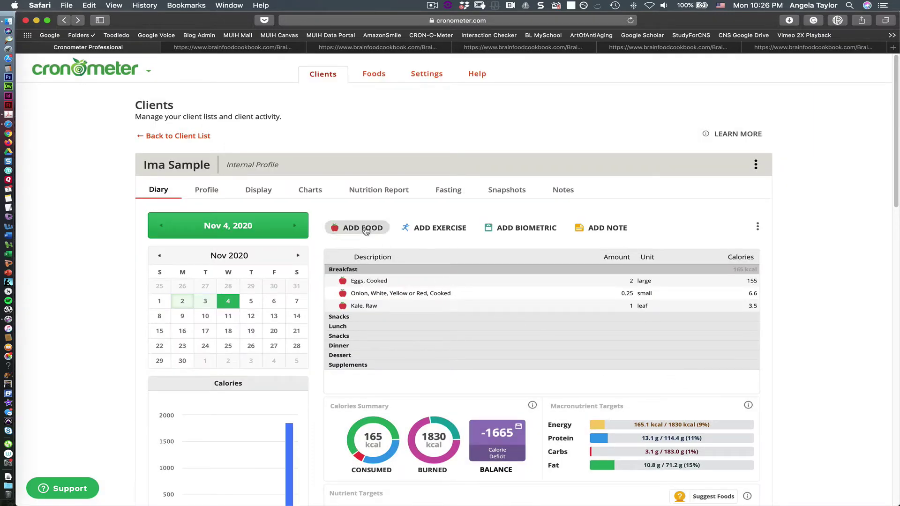
# Search the custom foods for sunflower and add 1 cupcake serving of Sunflower Spice Muffins to Breakfast
pyautogui.click(380, 230)
pyautogui.write('sun')
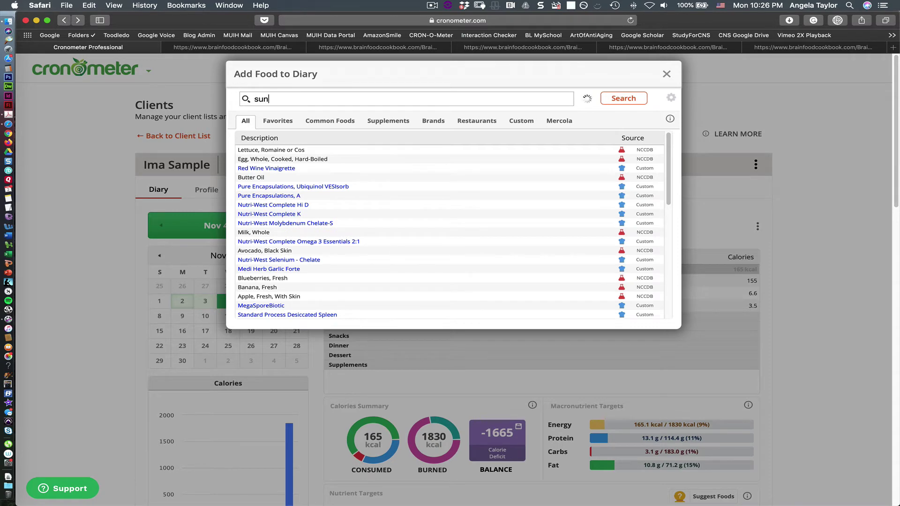
pyautogui.write('flower')
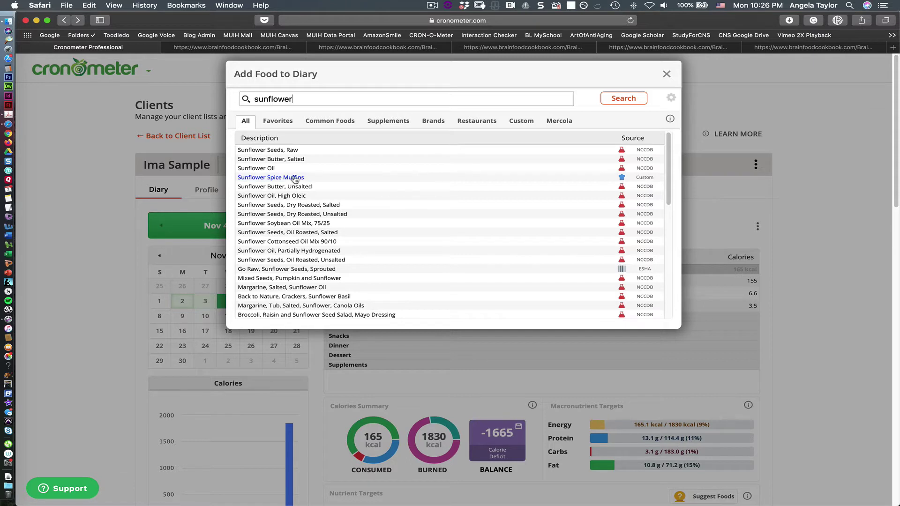
pyautogui.click(521, 121)
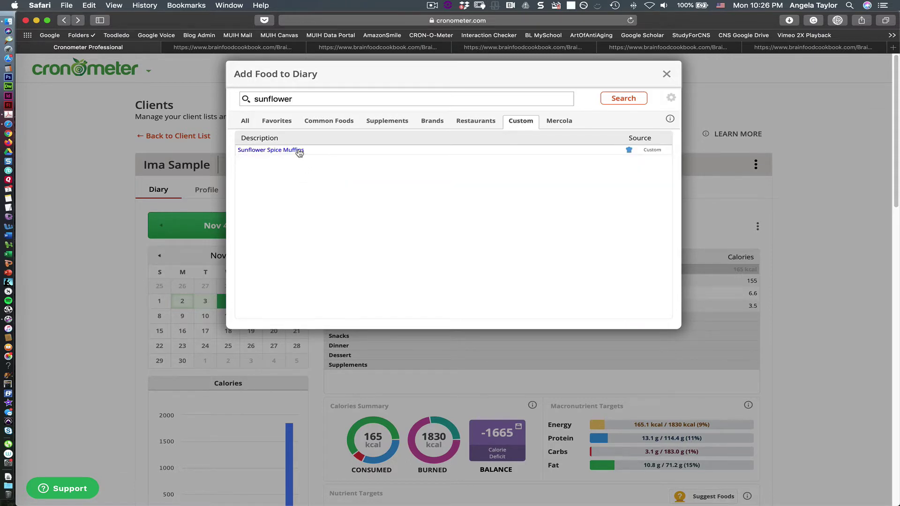
pyautogui.click(297, 151)
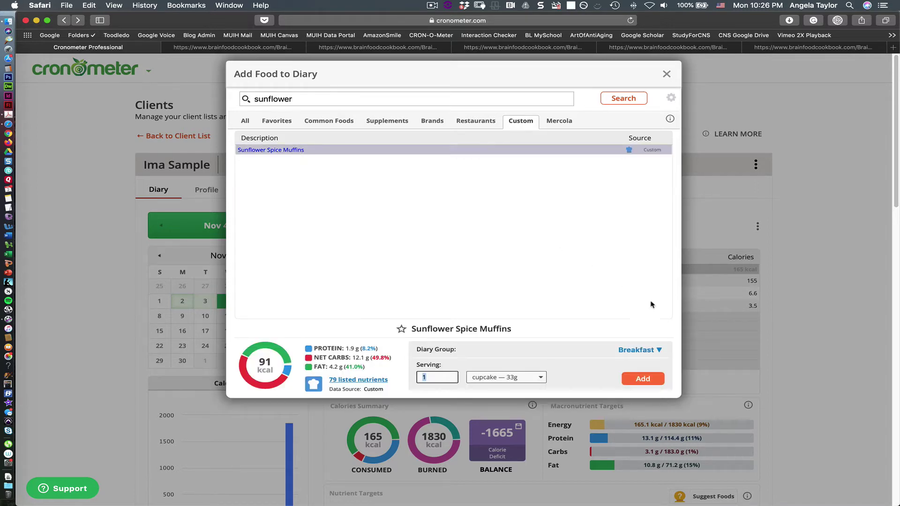
pyautogui.click(644, 378)
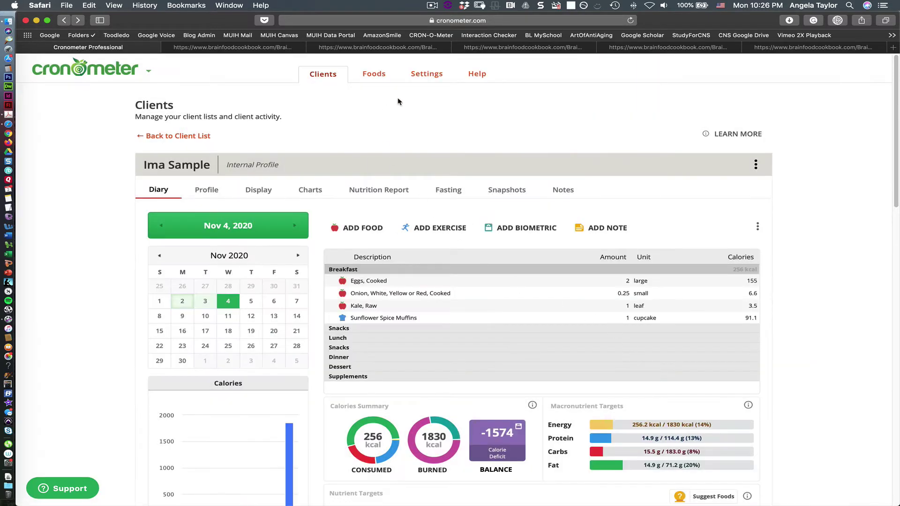
# Check the Sunflower Spice Muffins recipe in the online cookbook, then open the custom recipes in Cronometer
pyautogui.click(256, 49)
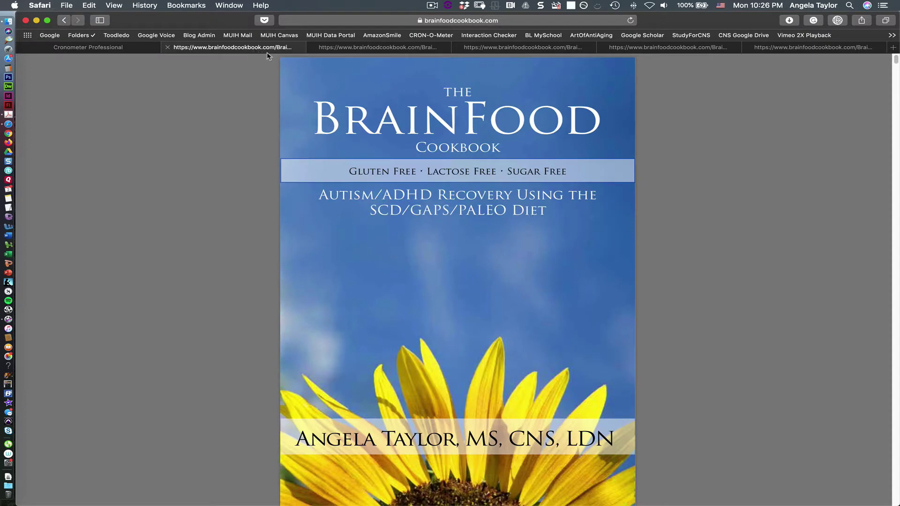
pyautogui.click(376, 50)
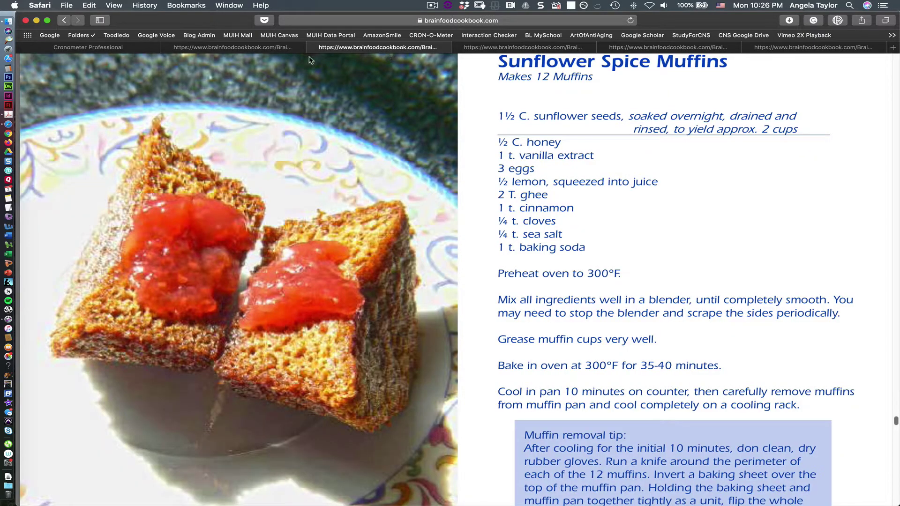
pyautogui.click(74, 48)
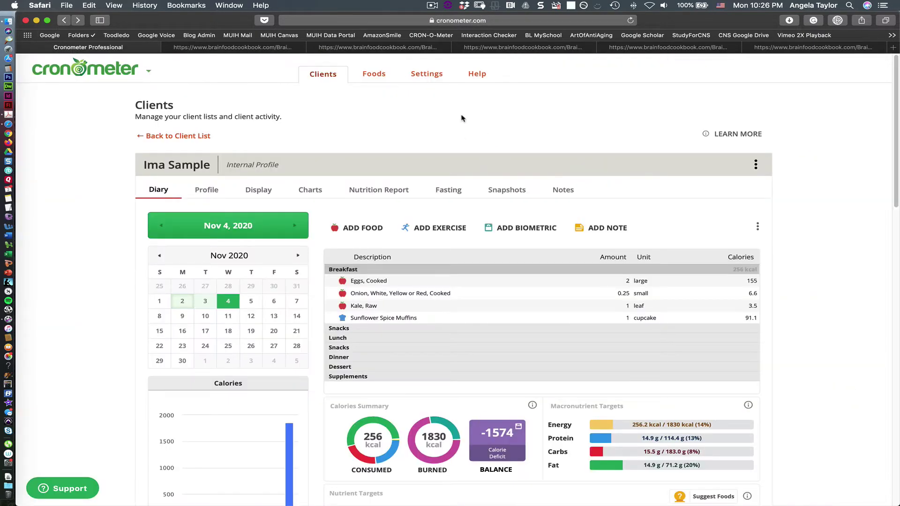
pyautogui.click(373, 74)
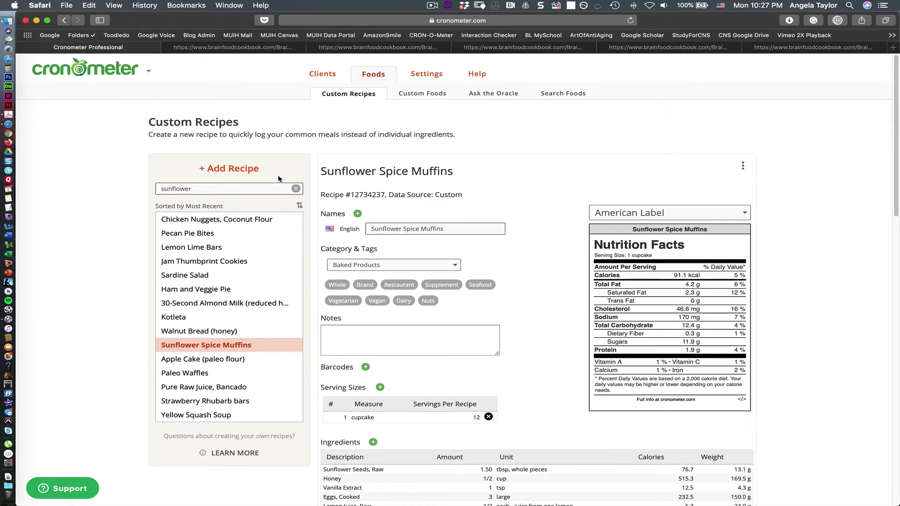
# Review the Sunflower Spice Muffins ingredients, then create a new custom recipe named "my muffin"
pyautogui.moveTo(894, 126); pyautogui.dragTo(891, 167)
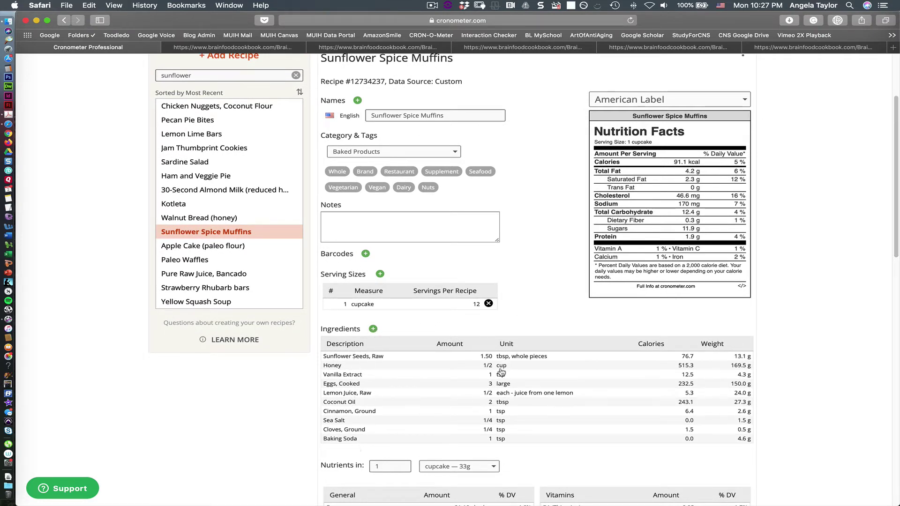
pyautogui.moveTo(895, 233); pyautogui.dragTo(896, 188)
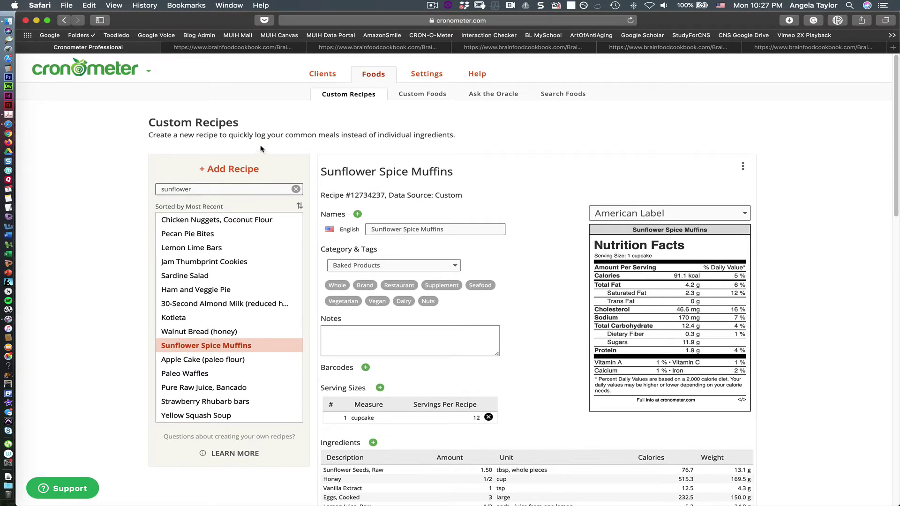
pyautogui.click(244, 170)
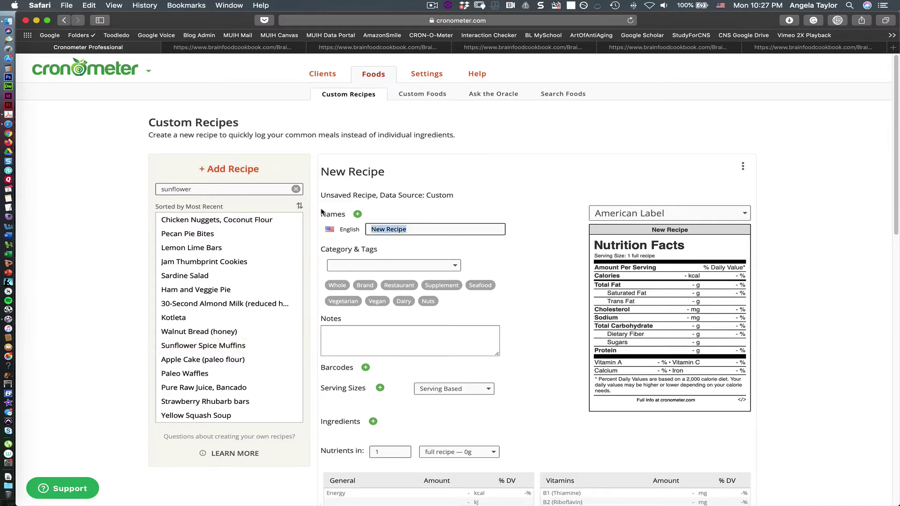
pyautogui.write('my ')
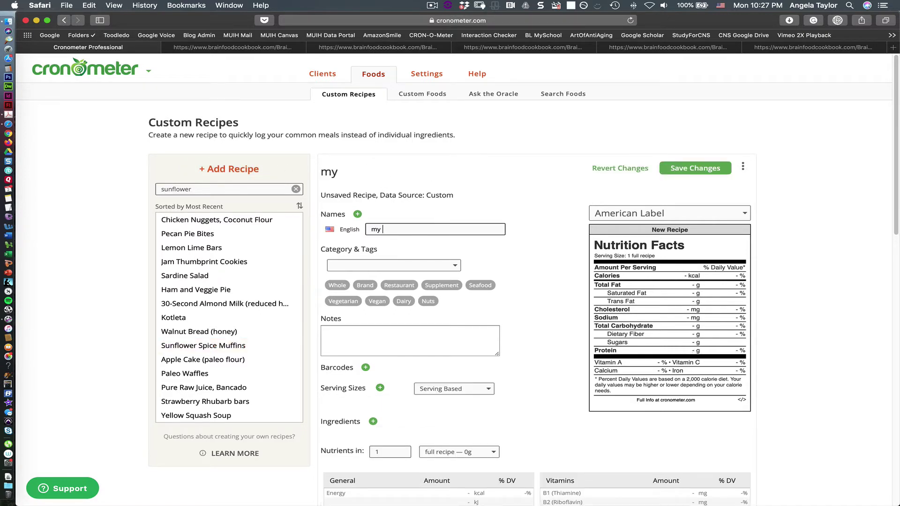
pyautogui.write('muffin')
# Search all foods for eggs and add 4 large "Eggs, Cooked" to the recipe's ingredients
pyautogui.click(373, 421)
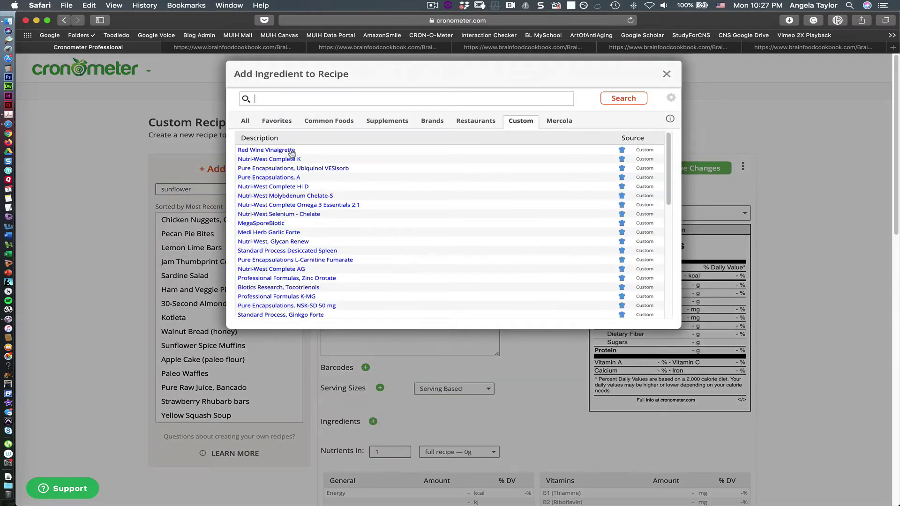
pyautogui.click(246, 121)
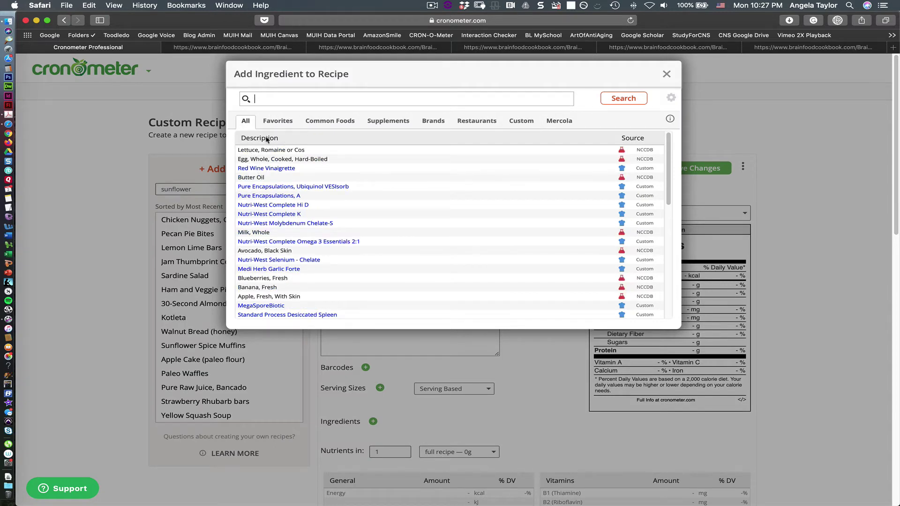
pyautogui.write('eggs')
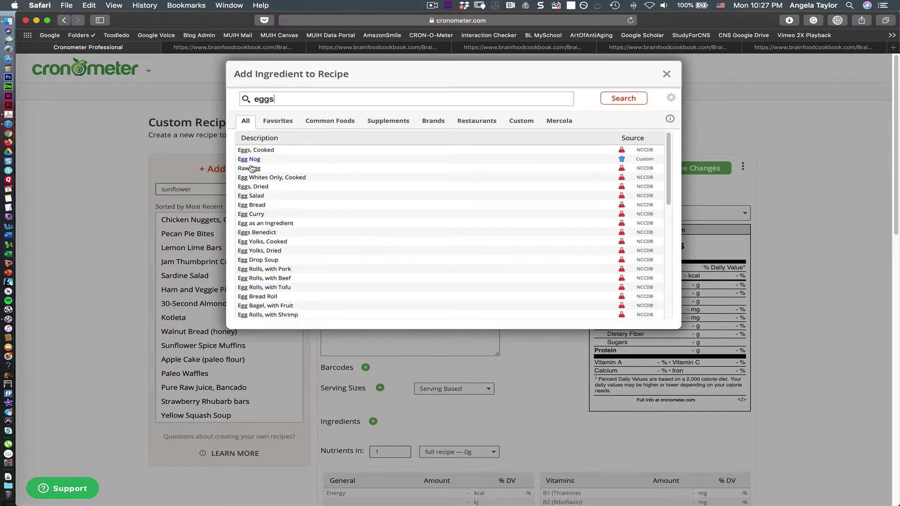
pyautogui.click(272, 152)
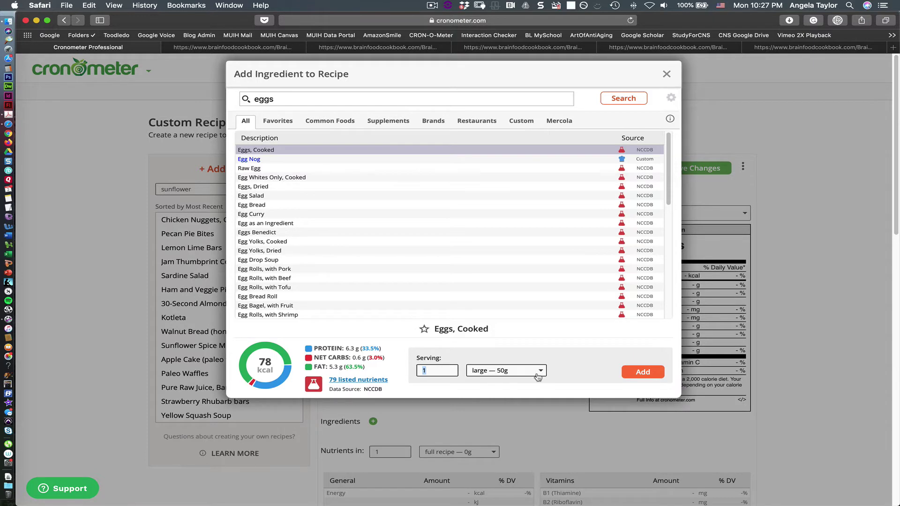
pyautogui.write('4')
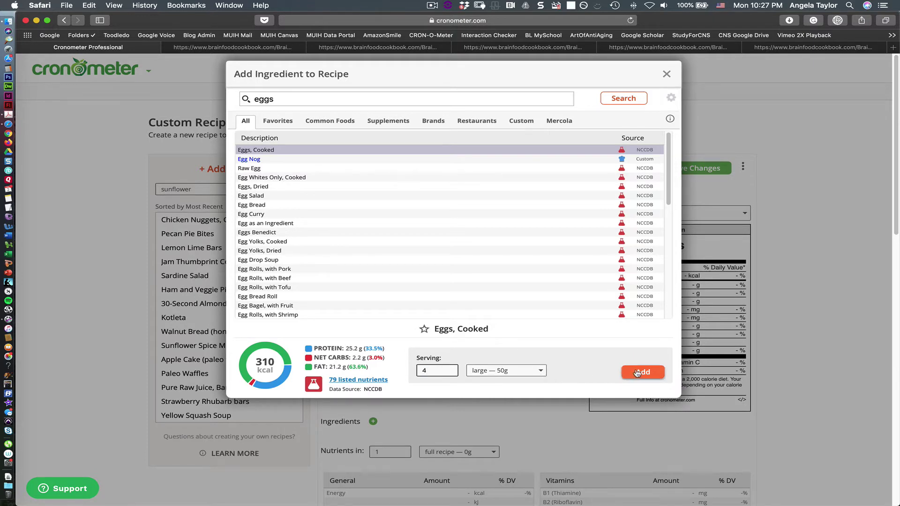
pyautogui.click(639, 374)
# Search for almond flour and add 2 cups of the NCCDB "Almond Flour" to the recipe's ingredients
pyautogui.click(373, 421)
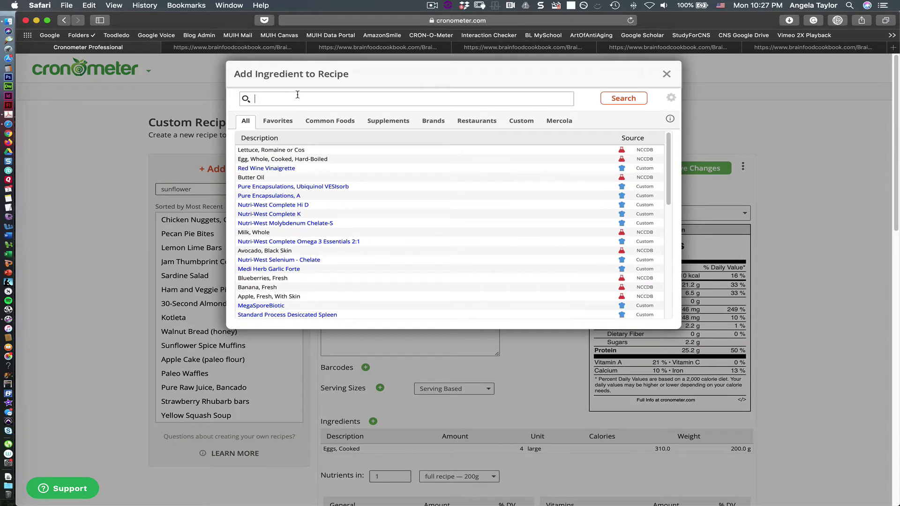
pyautogui.write('almond flour')
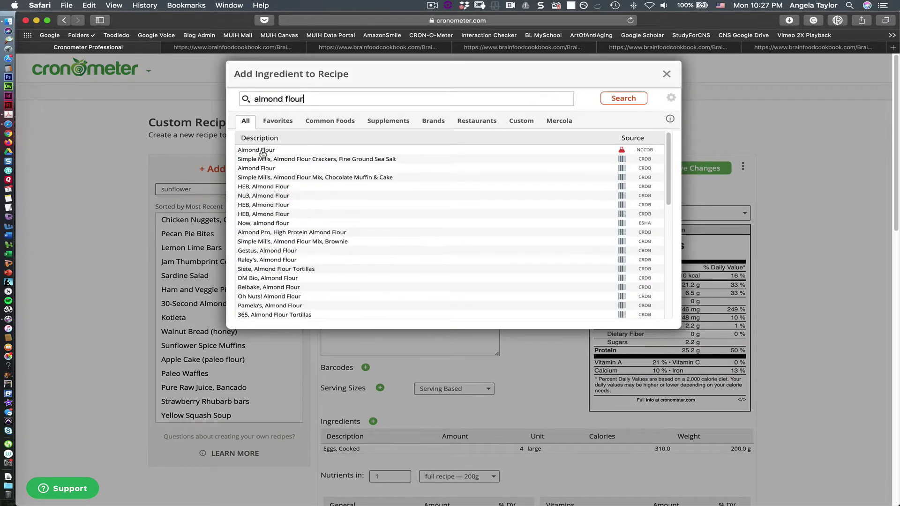
pyautogui.click(261, 151)
pyautogui.click(518, 369)
pyautogui.click(489, 354)
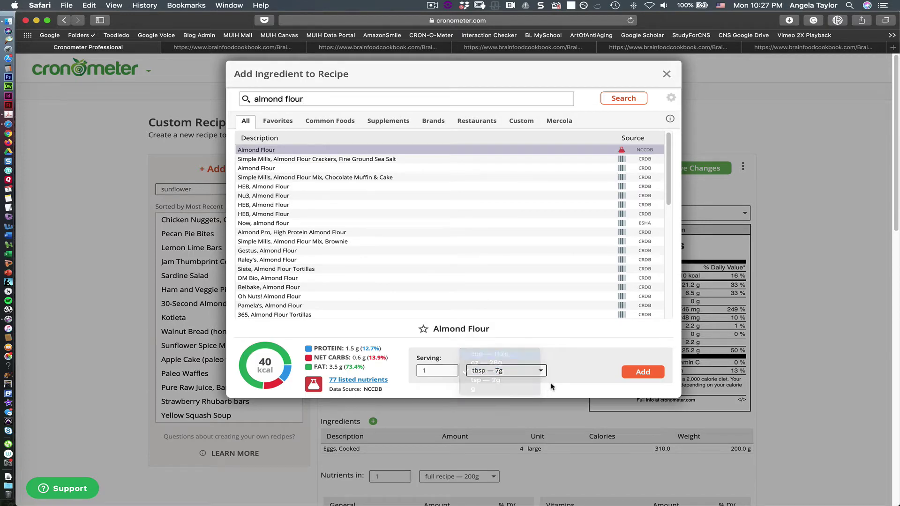
pyautogui.write('2')
pyautogui.click(642, 372)
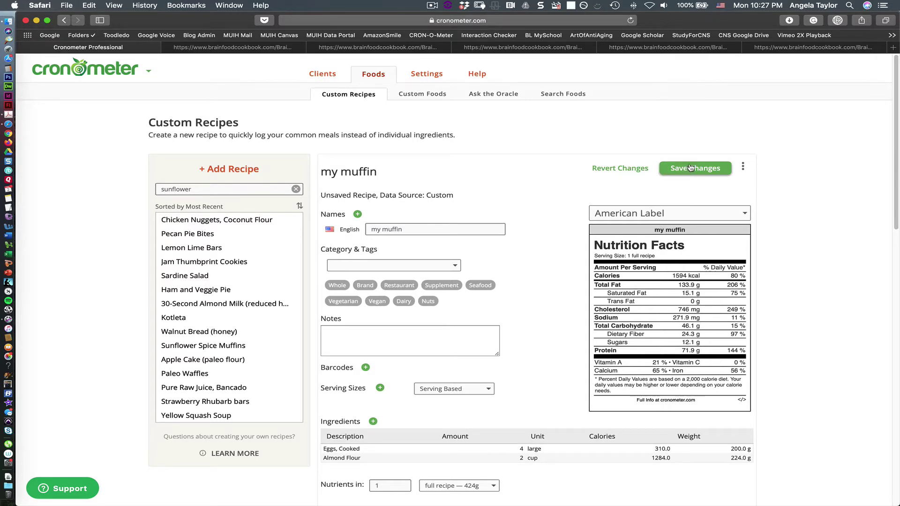
# Add a "muffin" serving size with 12 servings per recipe and save the recipe
pyautogui.click(380, 388)
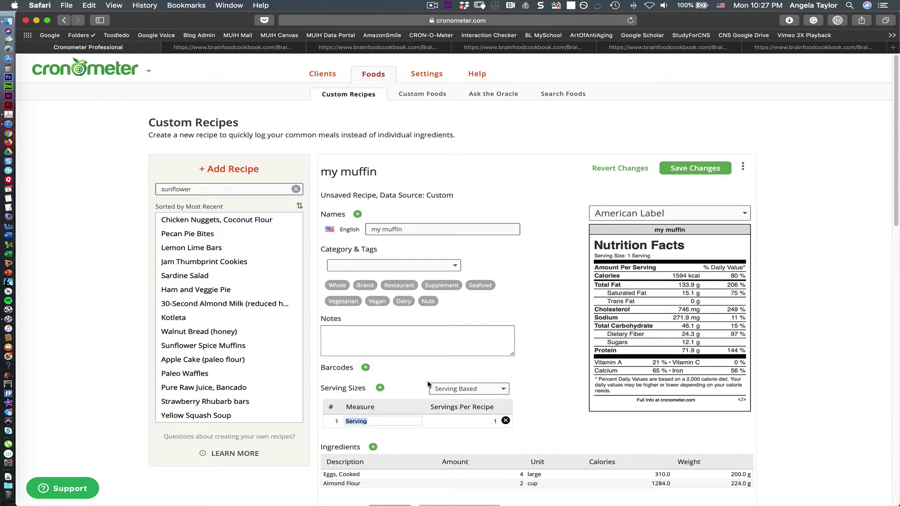
pyautogui.write('muffin')
pyautogui.click(525, 429)
pyautogui.click(477, 420)
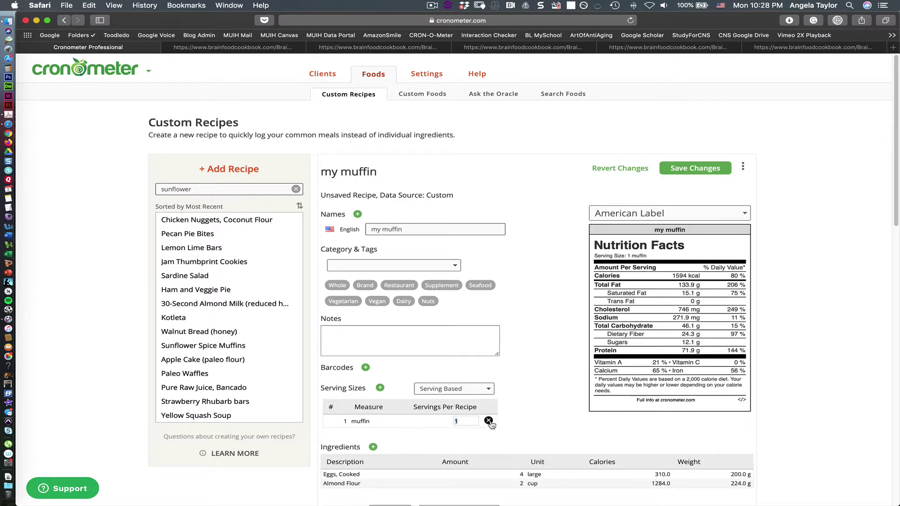
pyautogui.write('12')
pyautogui.click(533, 418)
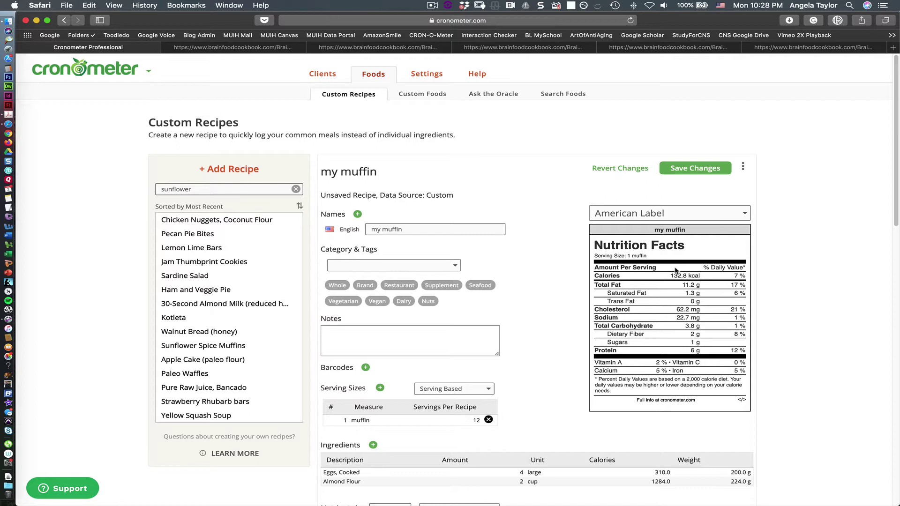
pyautogui.click(702, 170)
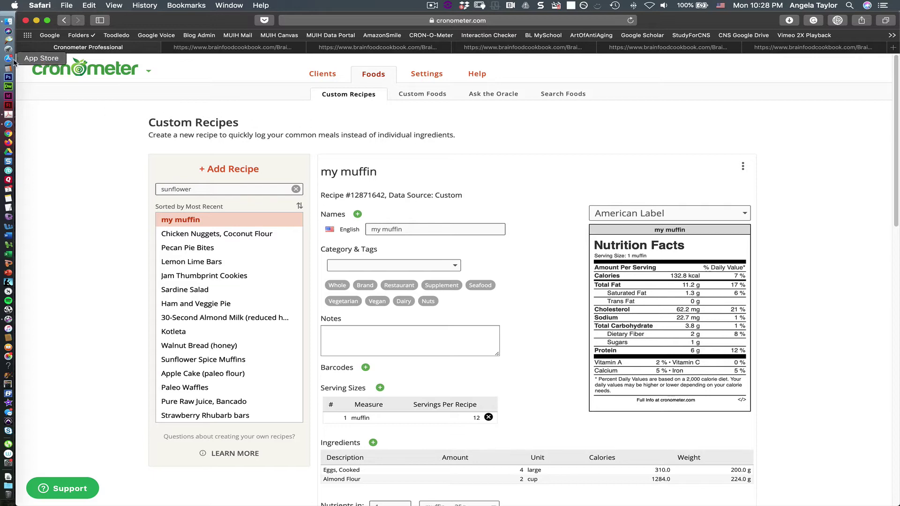
# Return to the client's diary and add 4 slices of "Cucumber, Raw, With Peel" to the Snacks group after Breakfast
pyautogui.click(63, 20)
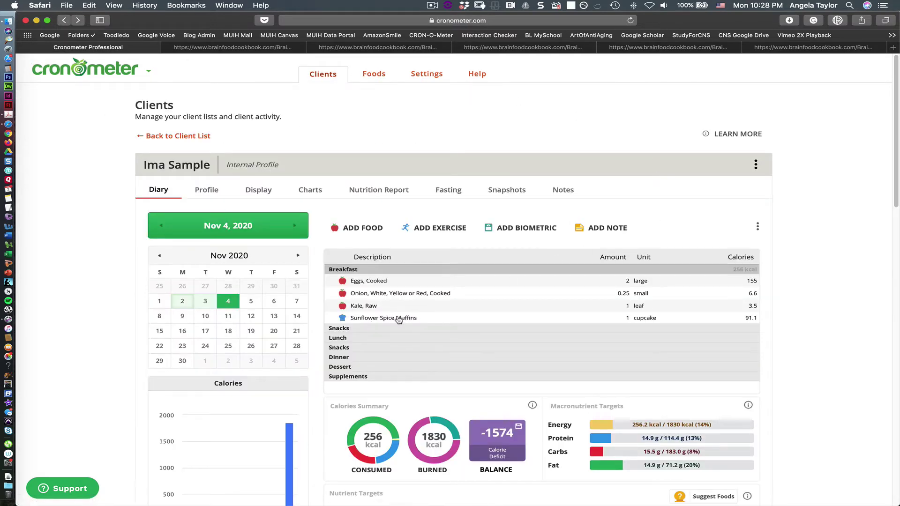
pyautogui.click(352, 231)
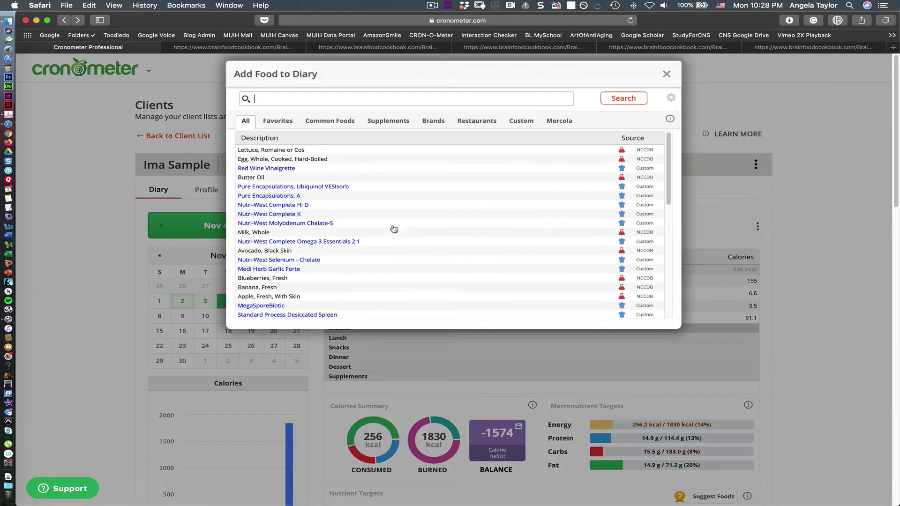
pyautogui.write('cucmber')
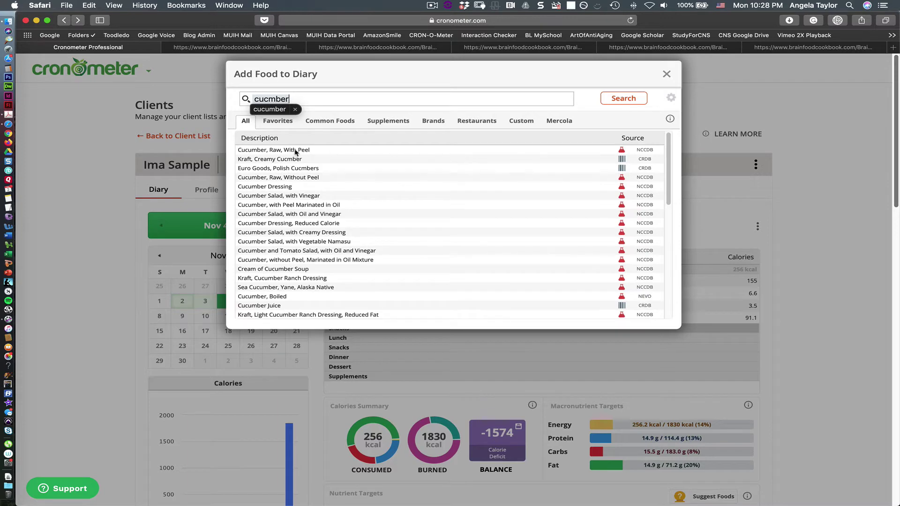
pyautogui.click(296, 150)
pyautogui.write('4')
pyautogui.scroll(-5, 631, 381)
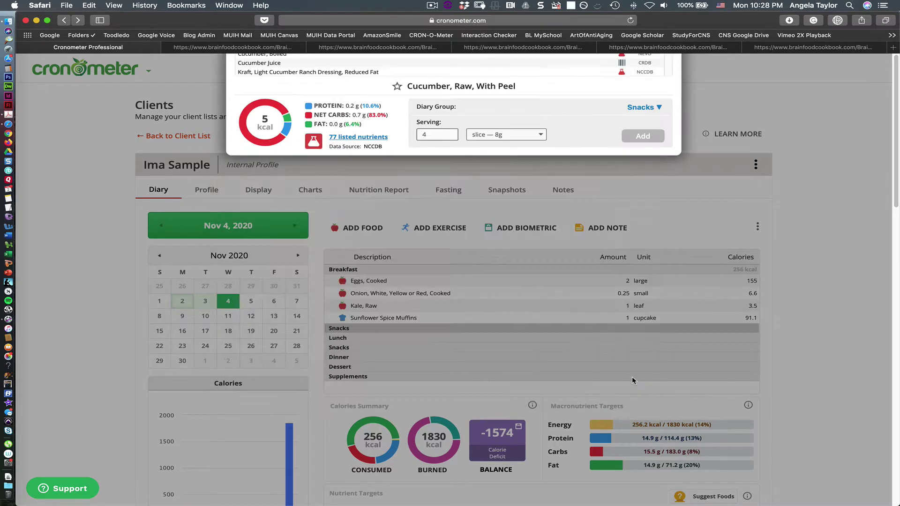
pyautogui.press('Return')
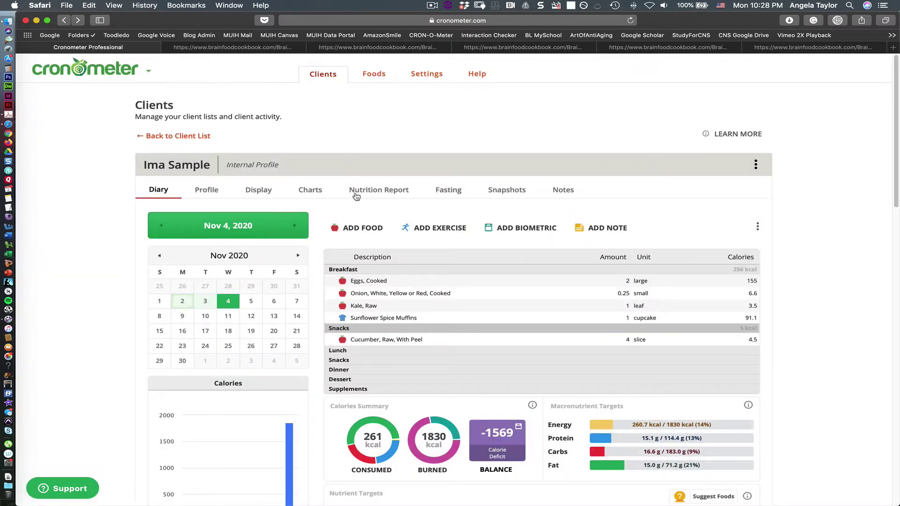
# Add 1 large "Bananas, Raw" to the Snacks group after Breakfast
pyautogui.click(371, 229)
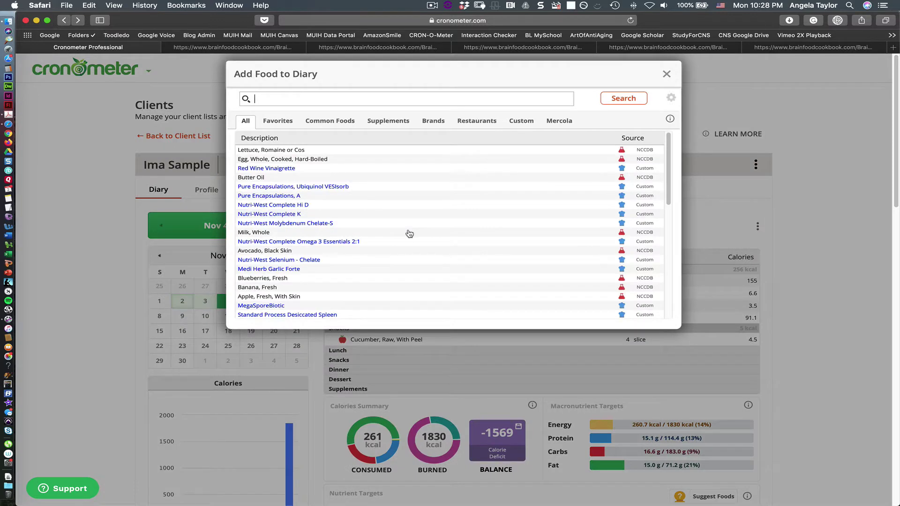
pyautogui.write('bana')
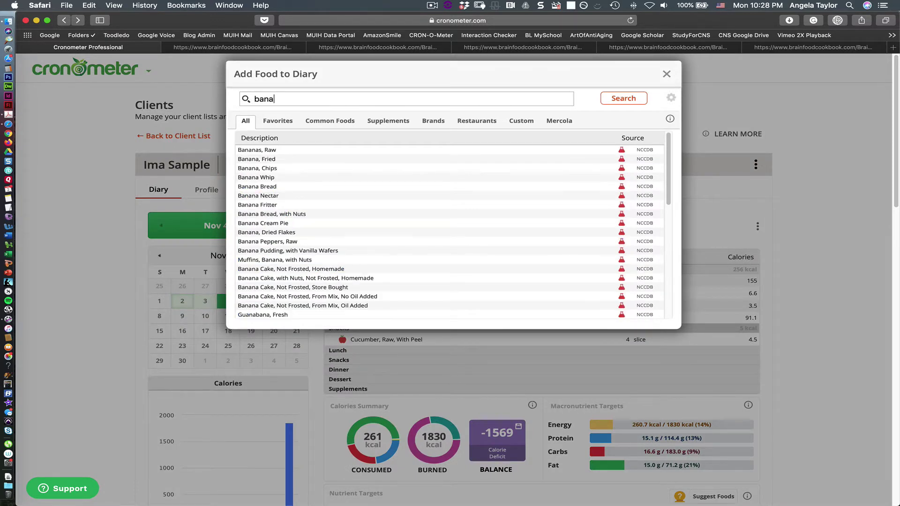
pyautogui.click(264, 149)
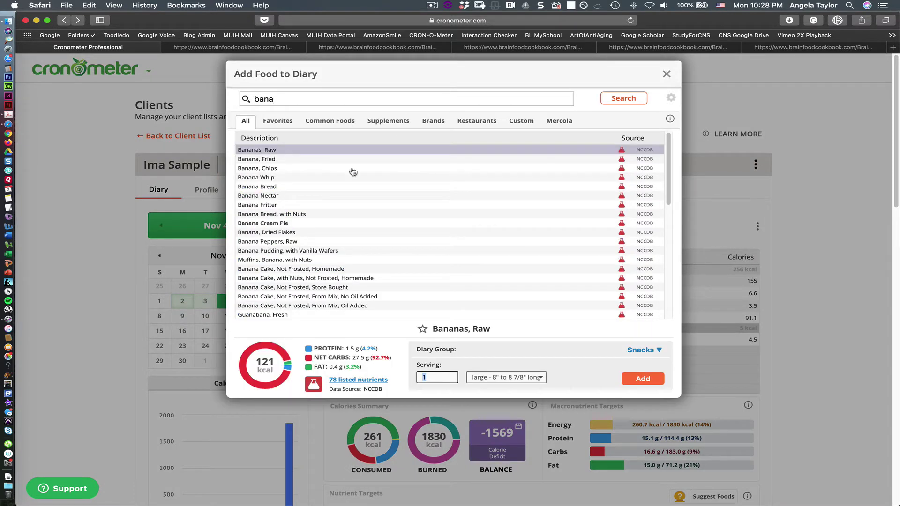
pyautogui.click(624, 377)
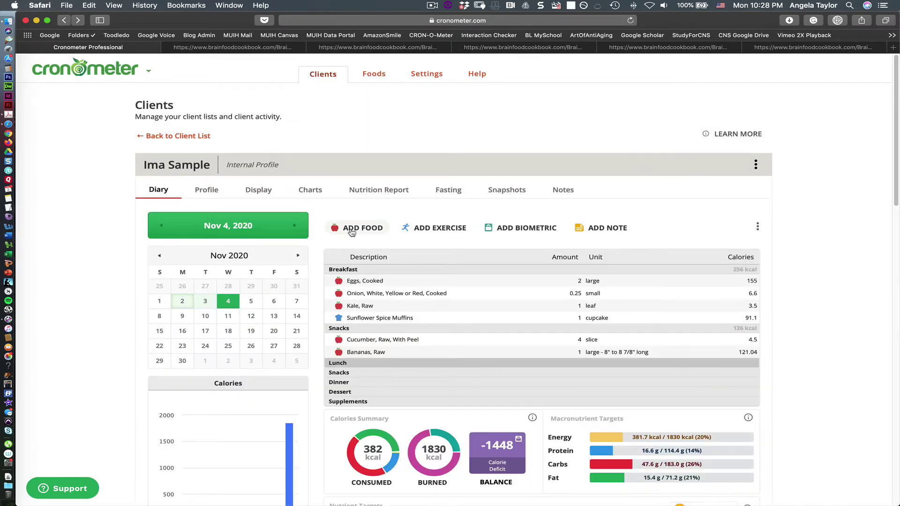
# Search the custom foods for "chicken nu" and add 3 oz of "Chicken Nuggets, Coconut Flour" to Lunch
pyautogui.click(370, 228)
pyautogui.write('chicken')
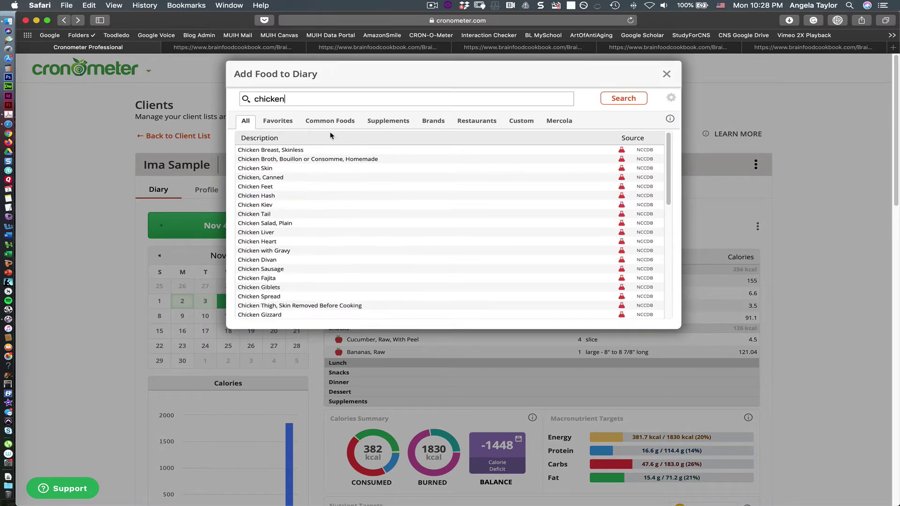
pyautogui.write(' nu')
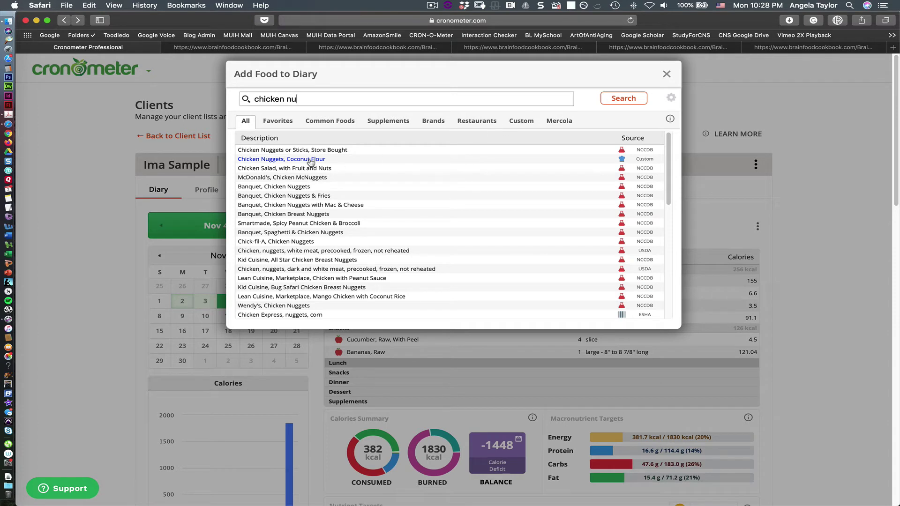
pyautogui.click(521, 121)
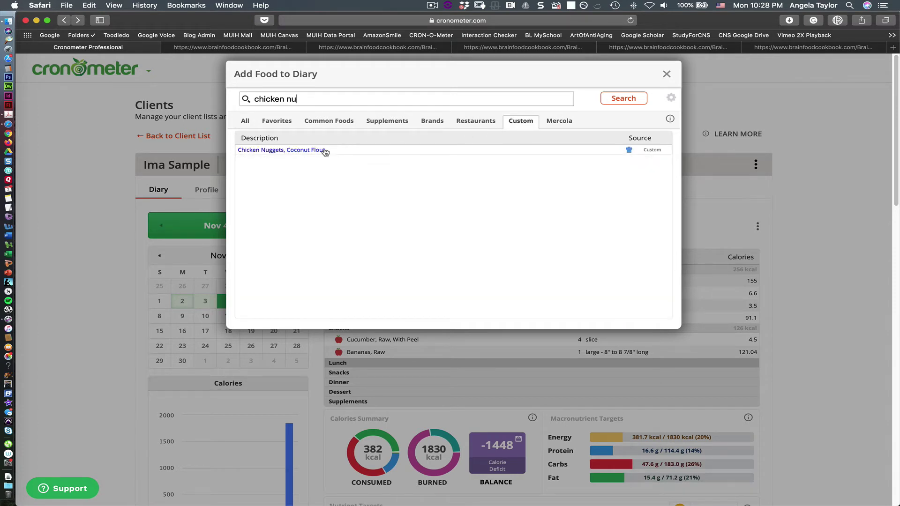
pyautogui.click(327, 151)
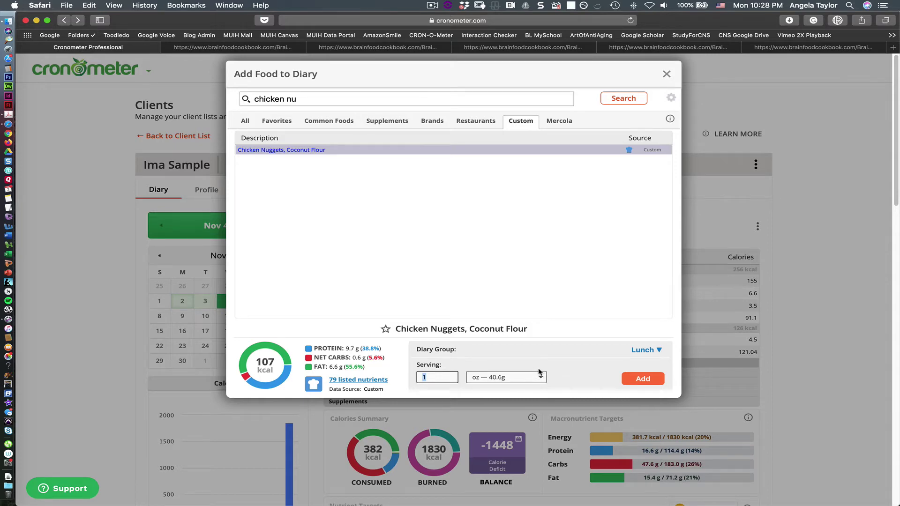
pyautogui.write('3')
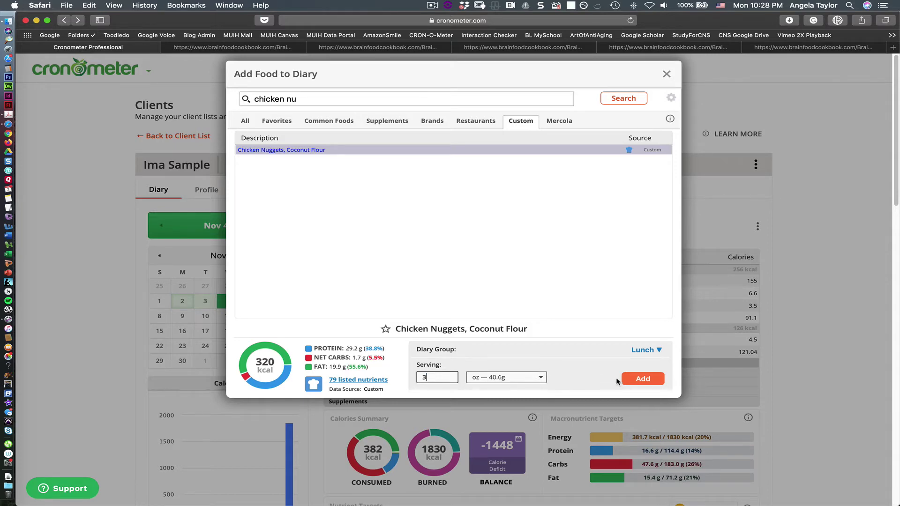
pyautogui.click(635, 378)
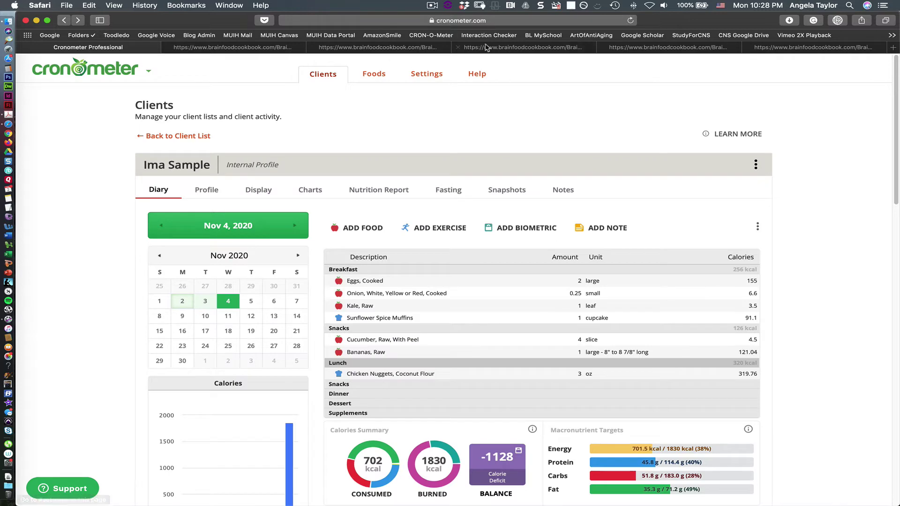
# Check the Chicken Nuggets recipe in the online cookbook, then return to the client's diary in Cronometer
pyautogui.click(257, 48)
pyautogui.click(522, 48)
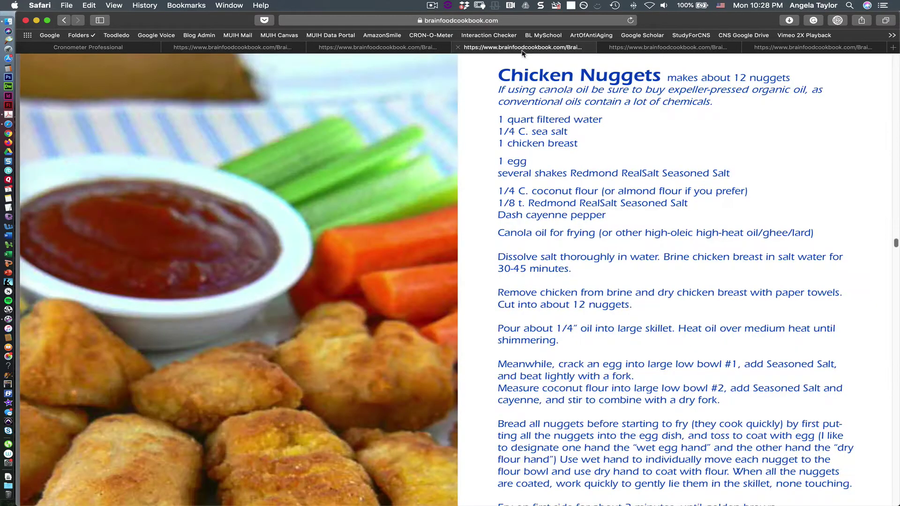
pyautogui.click(107, 48)
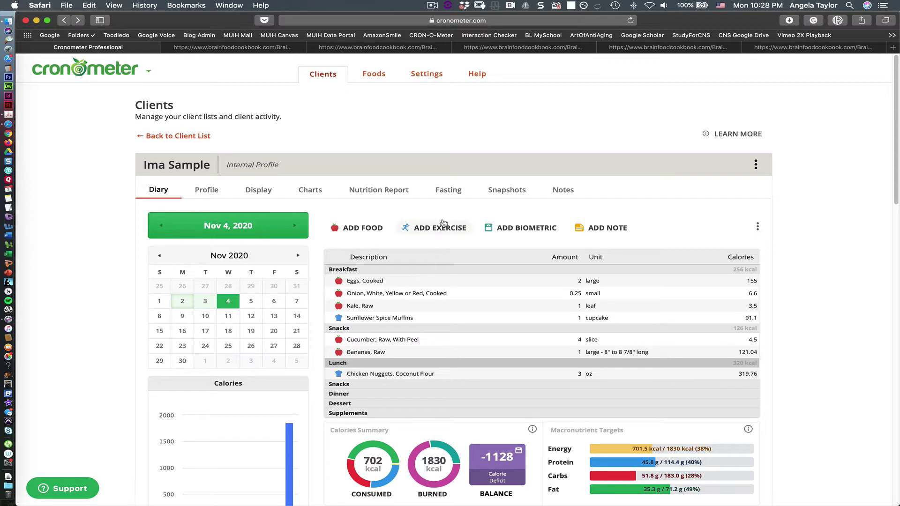
# Search all foods for "carrots" and add 100 g of "Carrots, Raw" to Lunch
pyautogui.click(368, 230)
pyautogui.write('c')
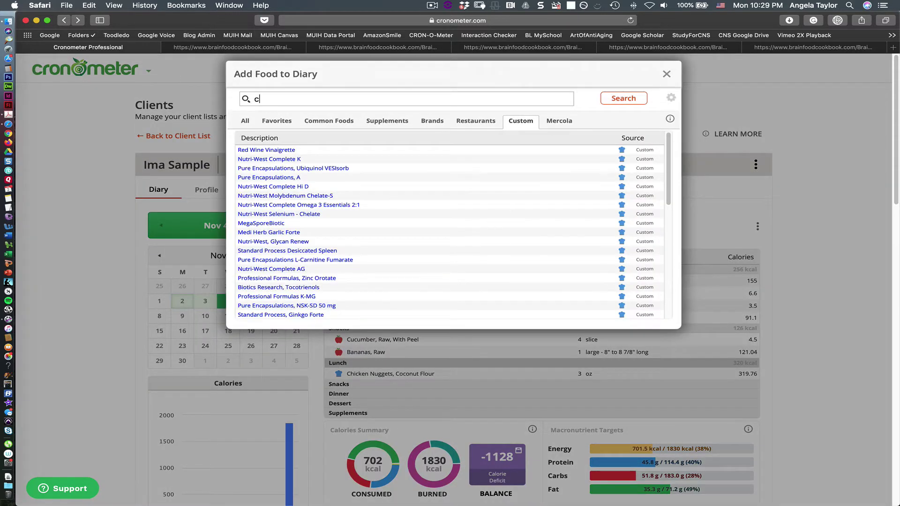
pyautogui.write('arrots')
pyautogui.click(245, 120)
pyautogui.click(282, 151)
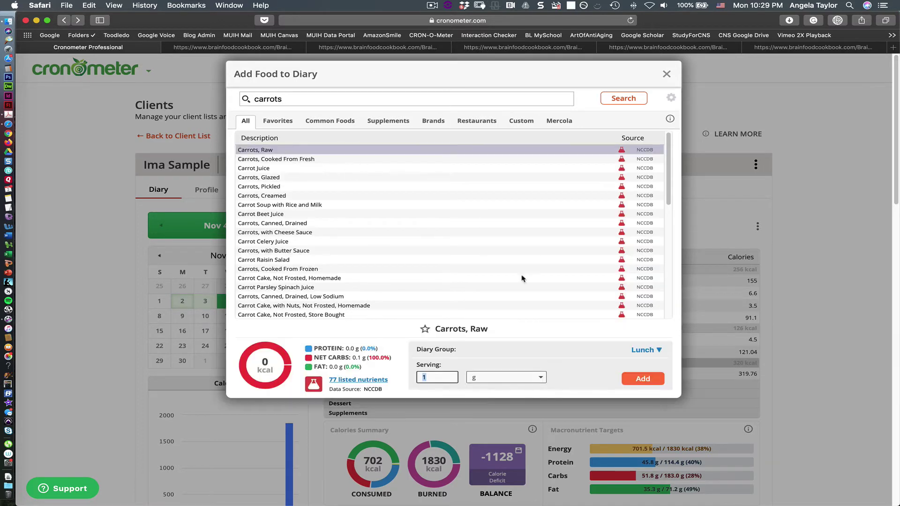
pyautogui.write('100')
pyautogui.click(642, 379)
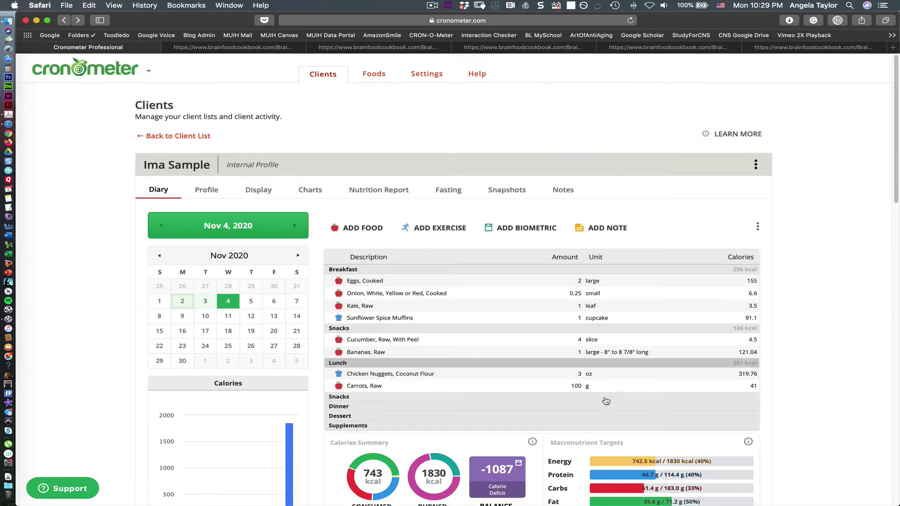
# Search the foods for olive oil and add 1 tsp of "Olive Oil" to Lunch
pyautogui.click(358, 228)
pyautogui.write('oliv')
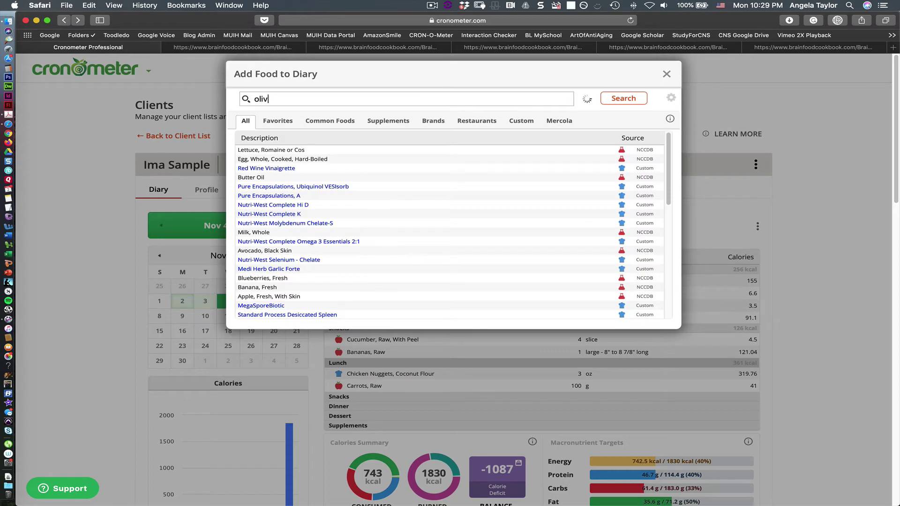
pyautogui.write('eo')
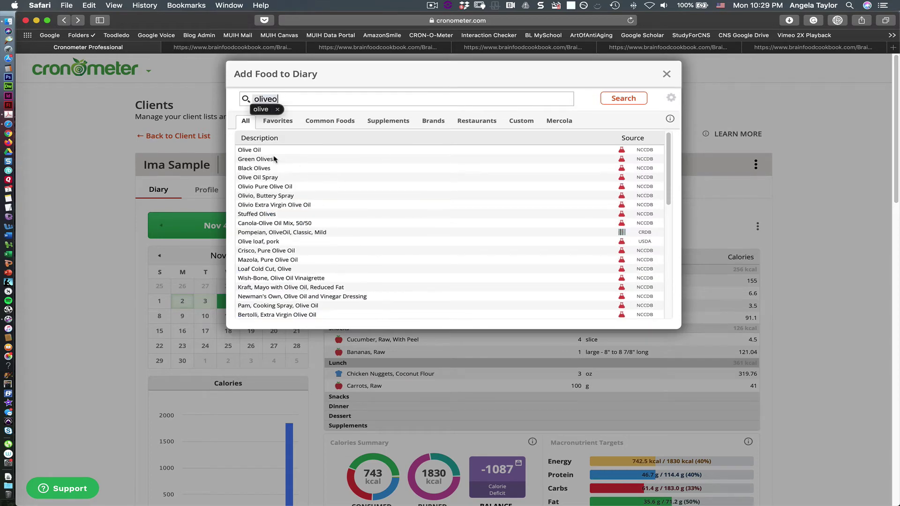
pyautogui.click(256, 150)
pyautogui.click(636, 382)
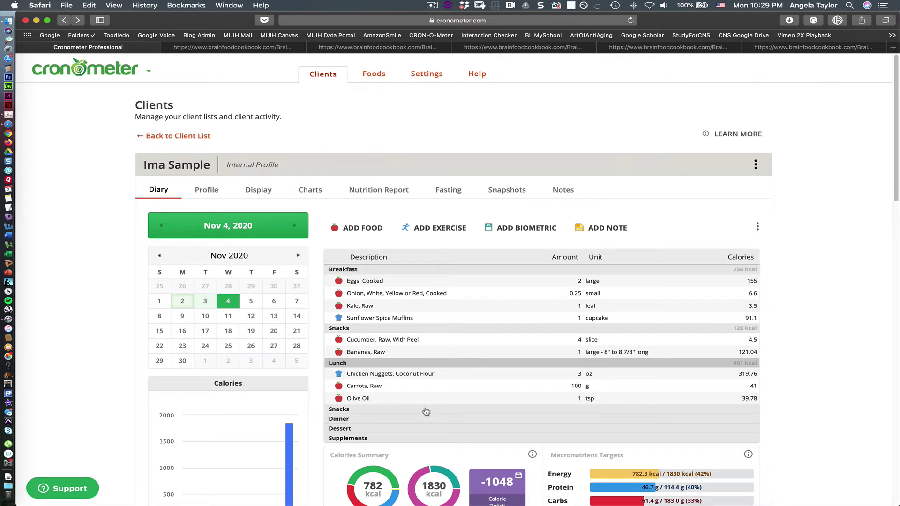
# Search the foods for "applesa" and add 1 cup of "Applesauce, Unsweetened" to Lunch
pyautogui.click(354, 228)
pyautogui.write('applesa')
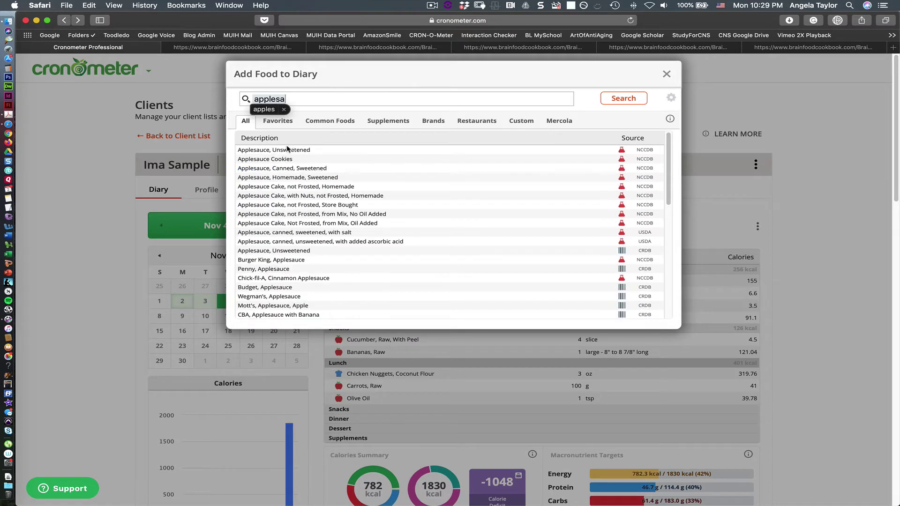
pyautogui.click(289, 150)
pyautogui.click(642, 378)
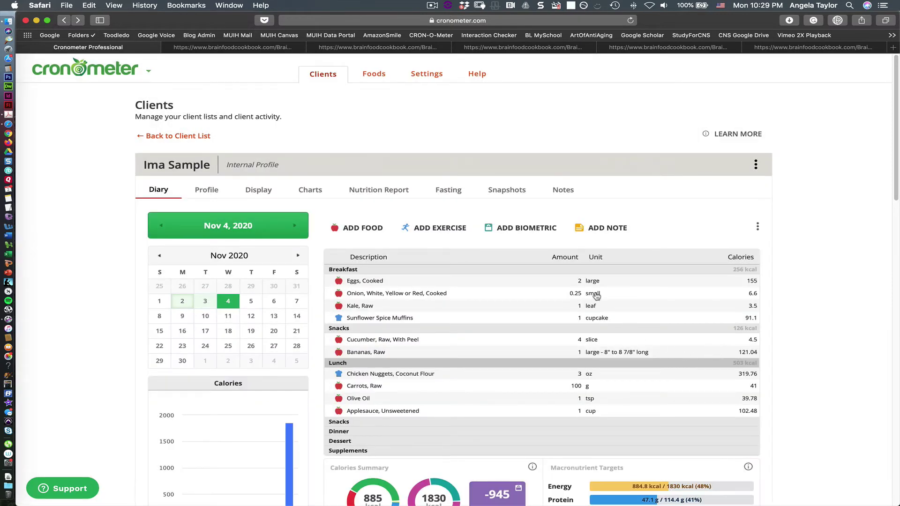
# Search the custom foods for "jam th" and add 2 cookies of "Jam Thumbprint Cookies" to Lunch
pyautogui.click(353, 230)
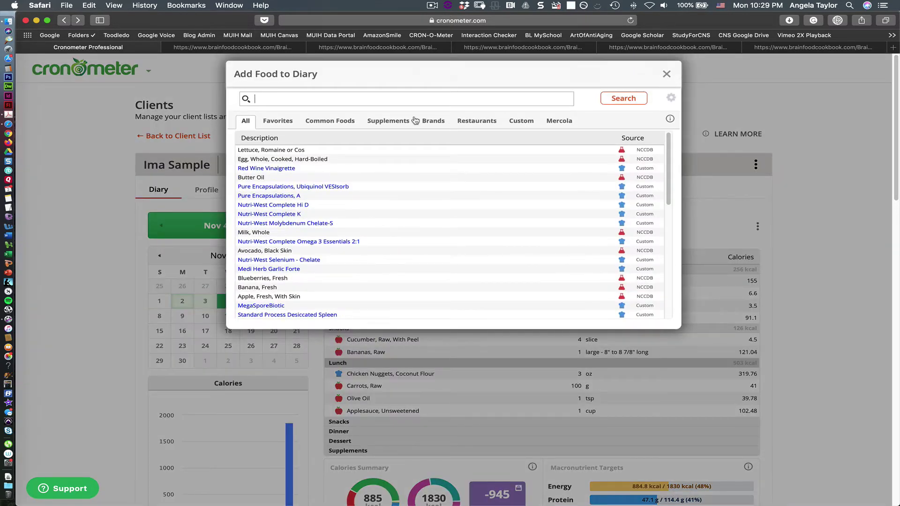
pyautogui.write('jam th')
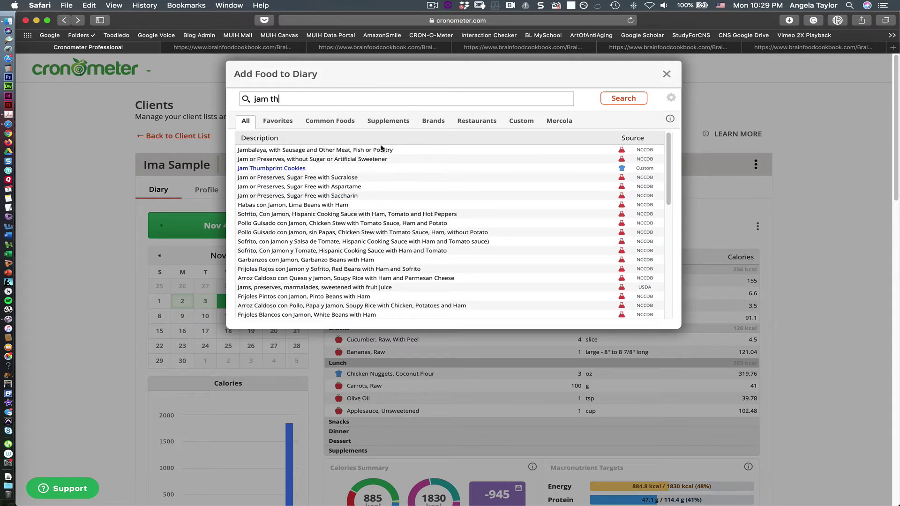
pyautogui.click(523, 120)
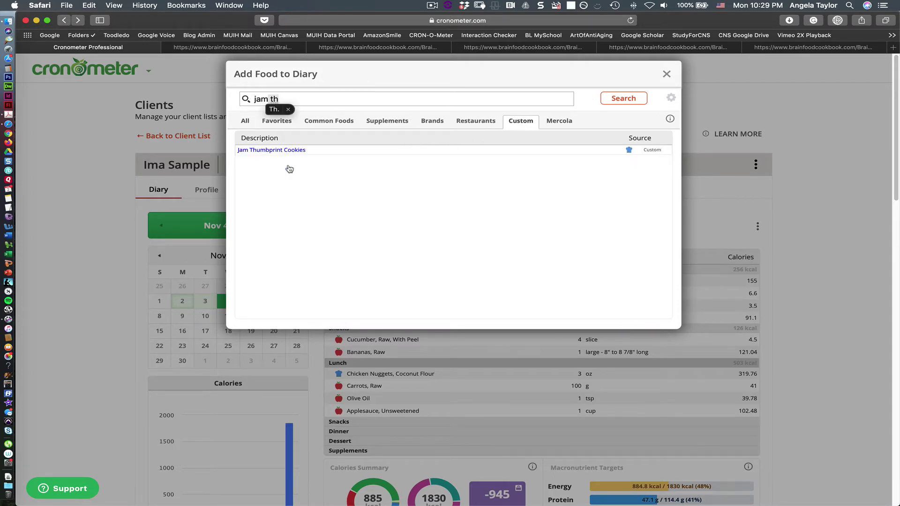
pyautogui.click(297, 150)
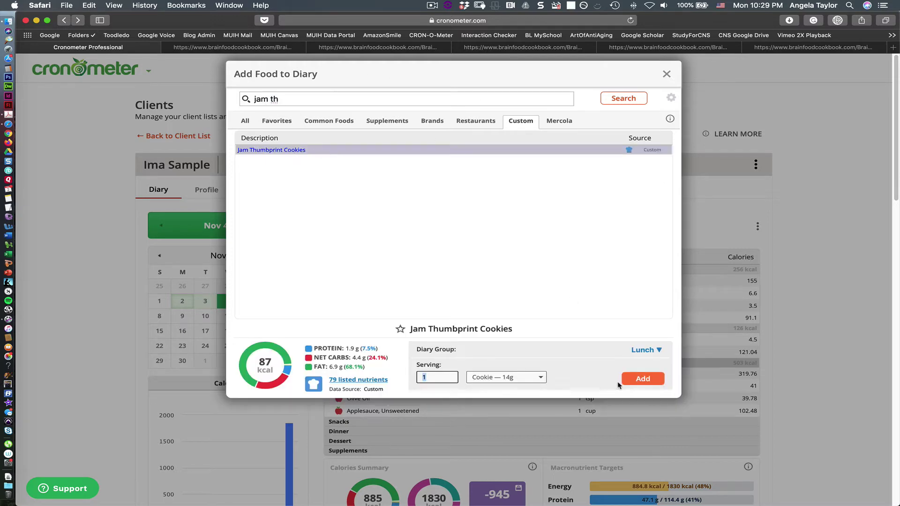
pyautogui.write('2')
pyautogui.click(642, 379)
# Check the Jam Thumbprint Cookies recipe in the online cookbook, then return to the client's diary in Cronometer
pyautogui.click(220, 48)
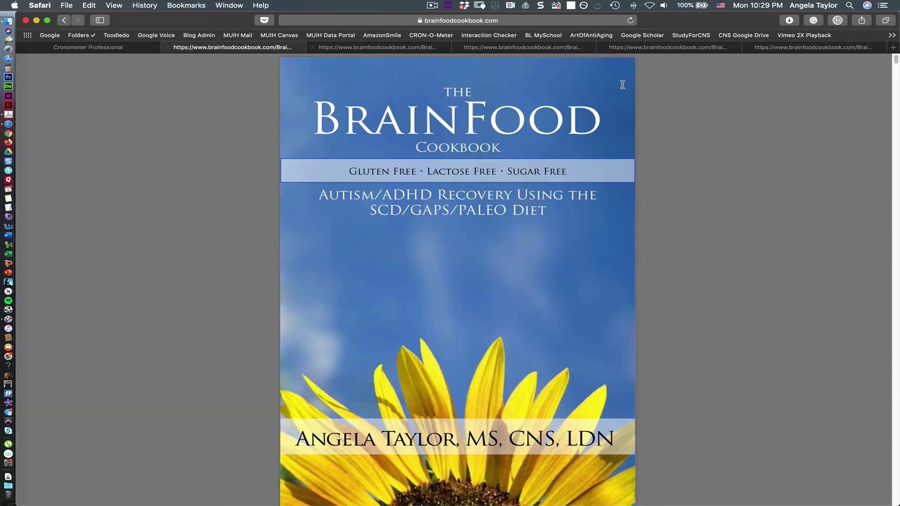
pyautogui.click(694, 48)
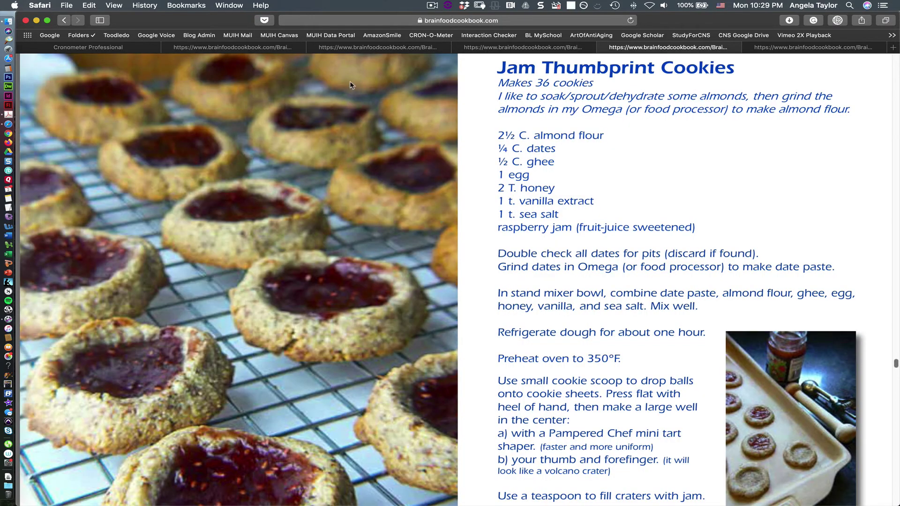
pyautogui.click(114, 48)
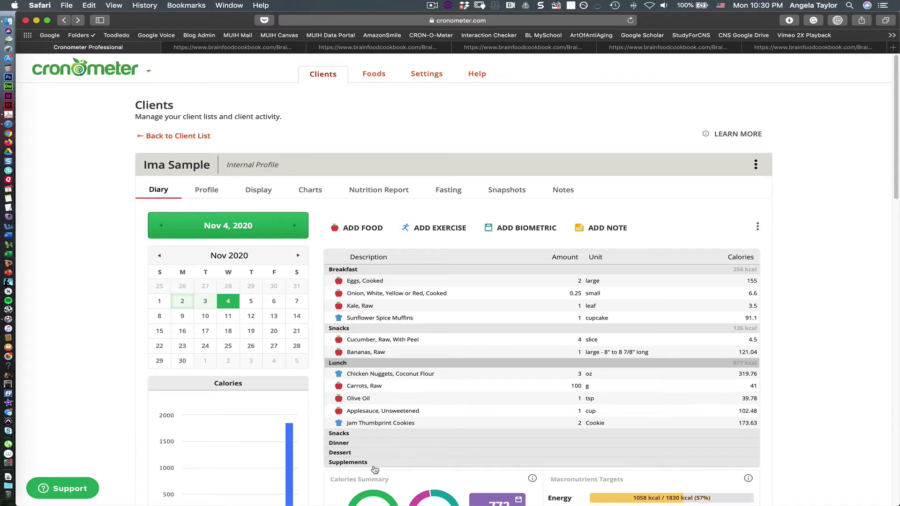
# Add 18 g of the custom food "Manna Sustainable Protein Flour" to the Snacks group after Lunch
pyautogui.click(373, 434)
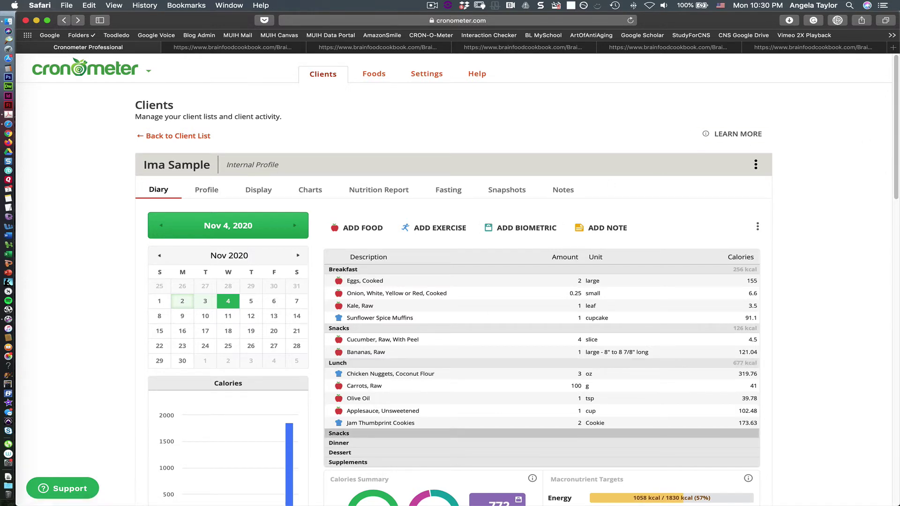
pyautogui.moveTo(896, 141); pyautogui.dragTo(896, 157)
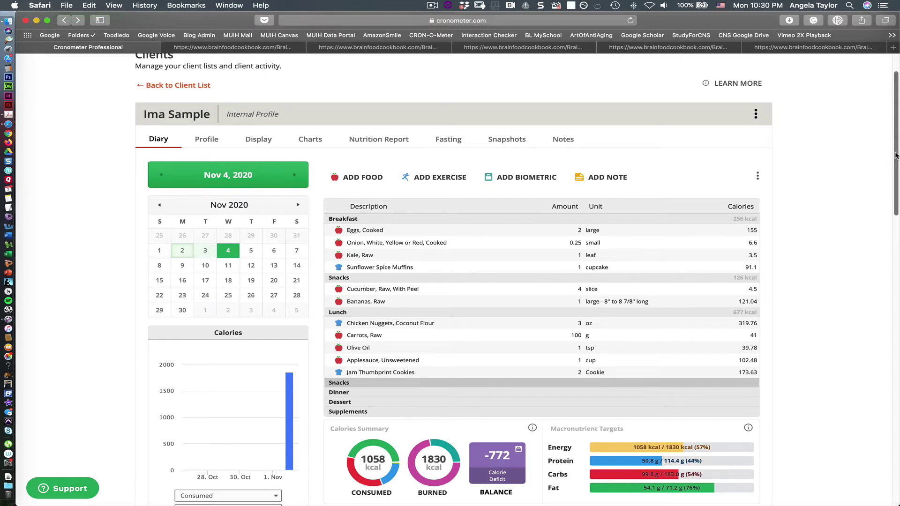
pyautogui.scroll(1, 896, 156)
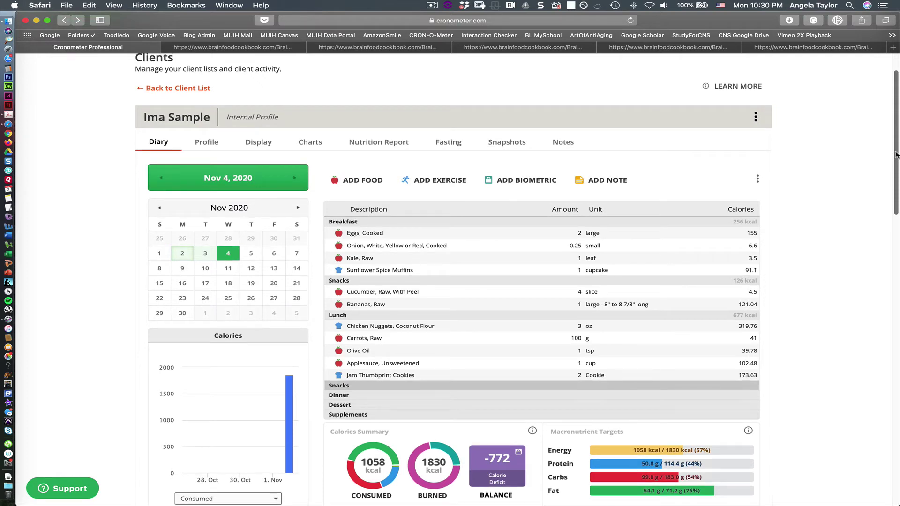
pyautogui.scroll(2, 896, 155)
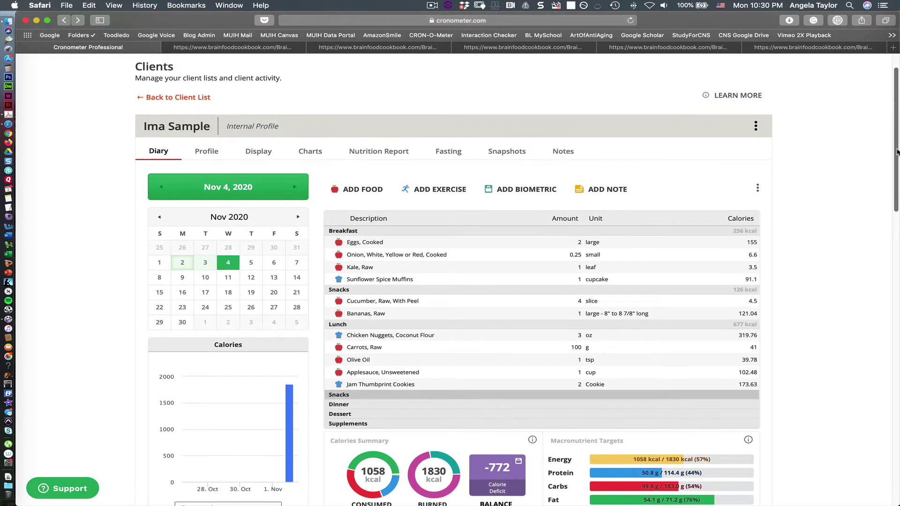
pyautogui.scroll(-1, 896, 151)
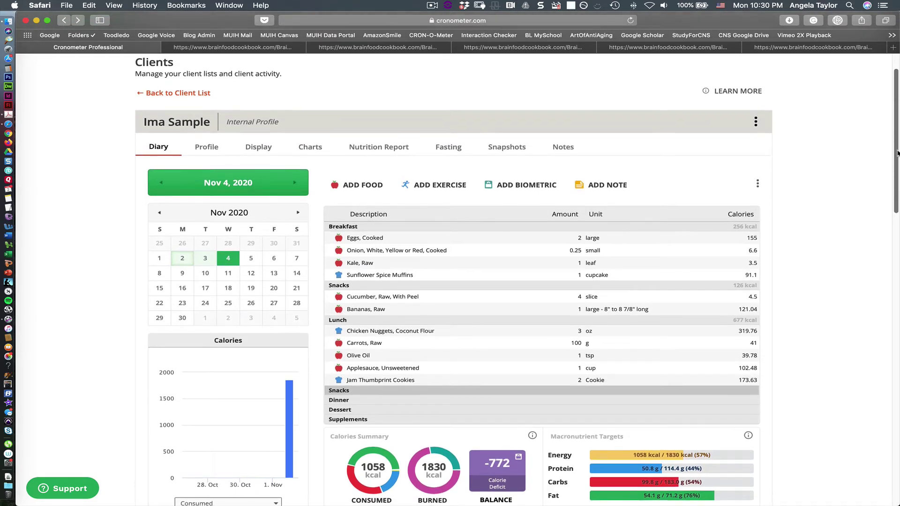
pyautogui.click(365, 185)
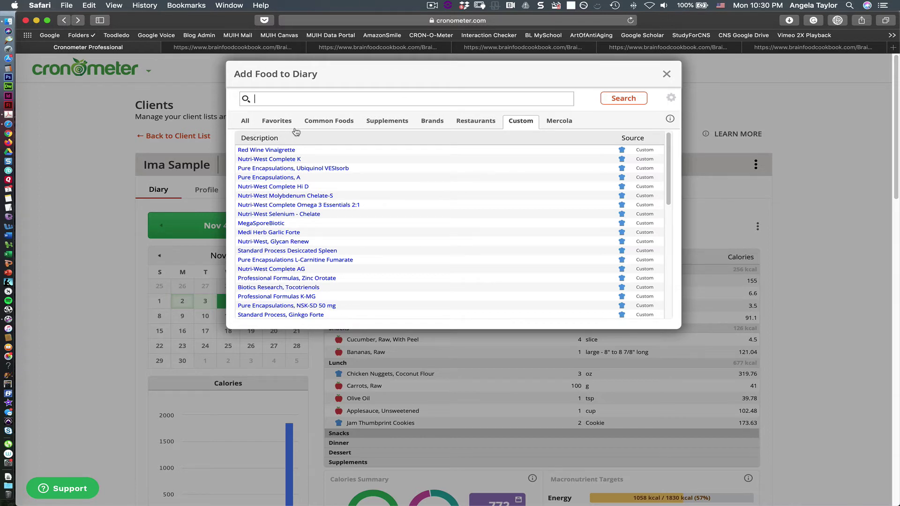
pyautogui.write('manna')
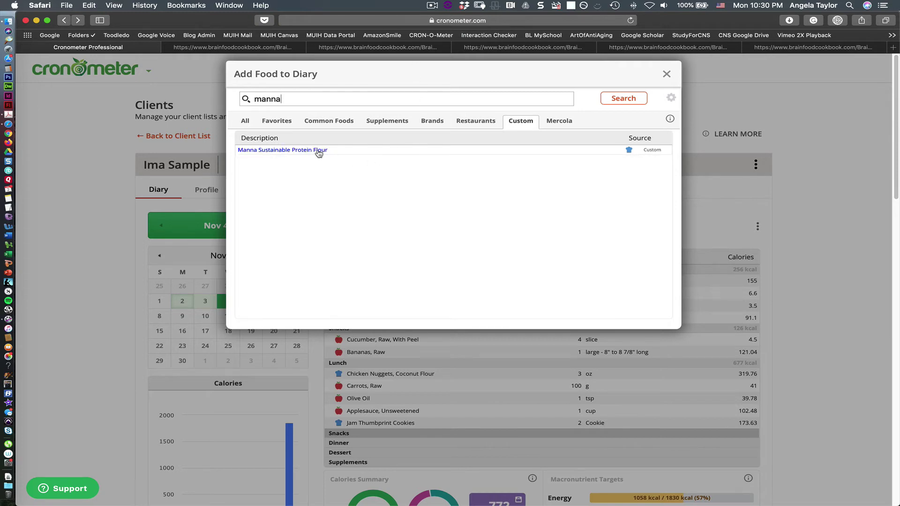
pyautogui.click(321, 151)
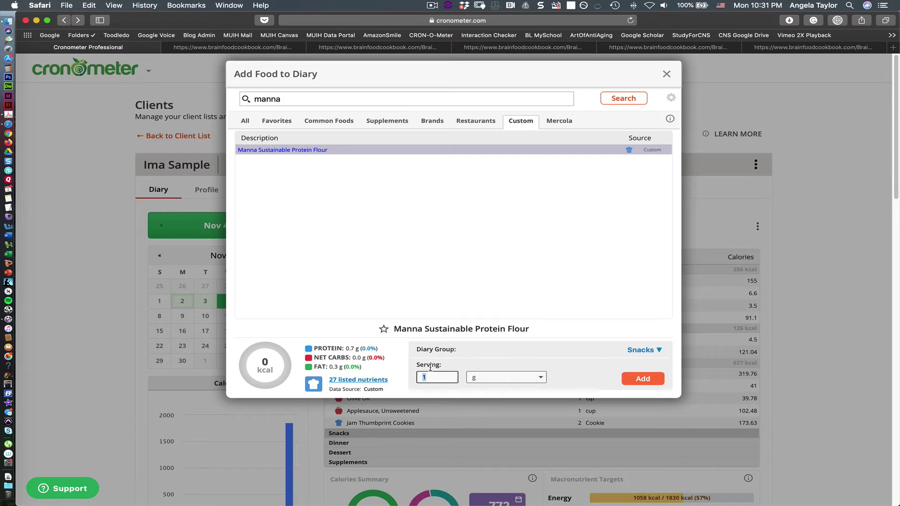
pyautogui.write('18')
pyautogui.click(644, 380)
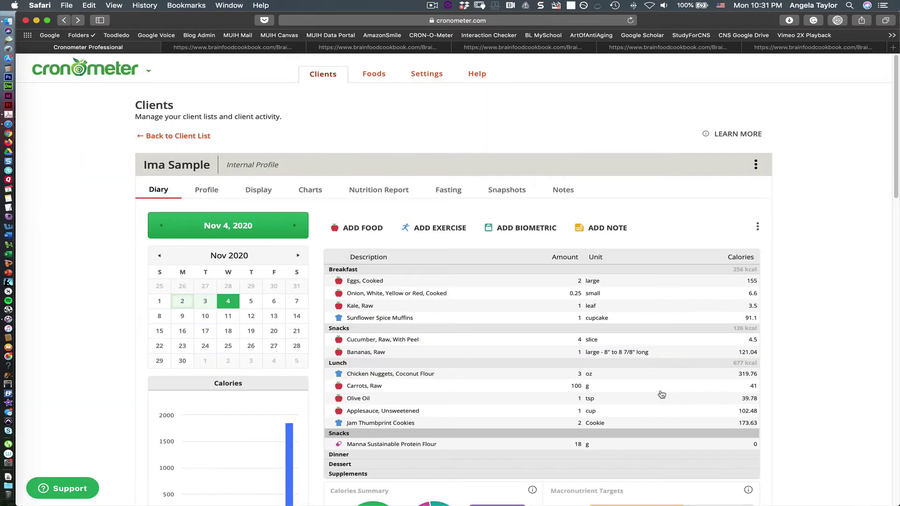
# Search all foods for "collage" and add 20 g of "Vital Proteins, Collagen Peptides, Unflavored" to the Snacks group after Lunch
pyautogui.click(358, 227)
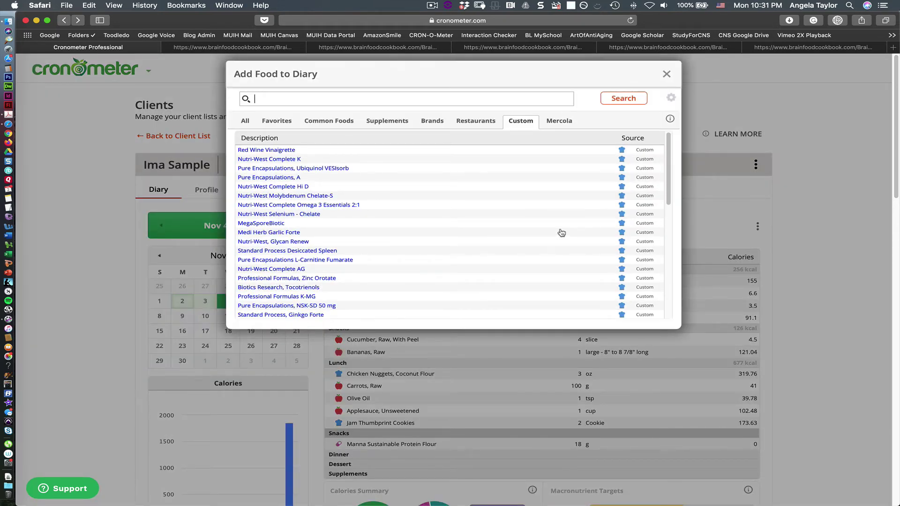
pyautogui.write('collage')
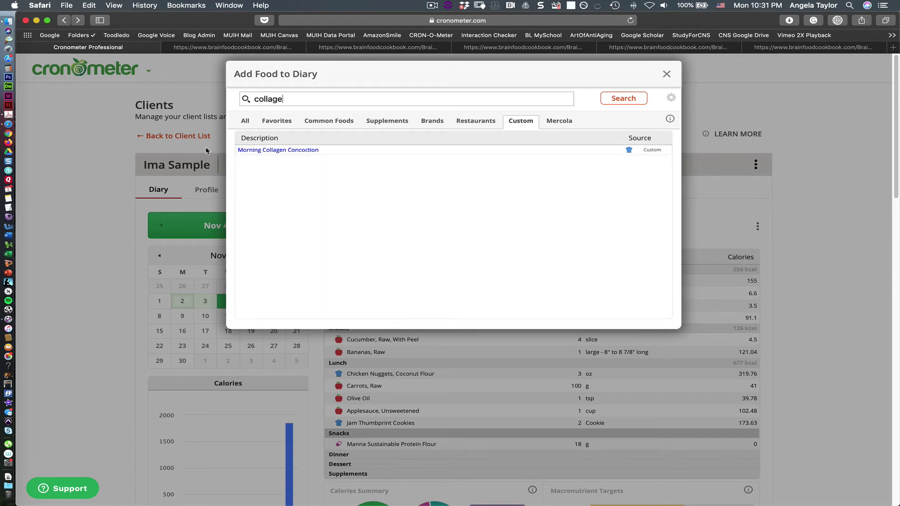
pyautogui.click(248, 123)
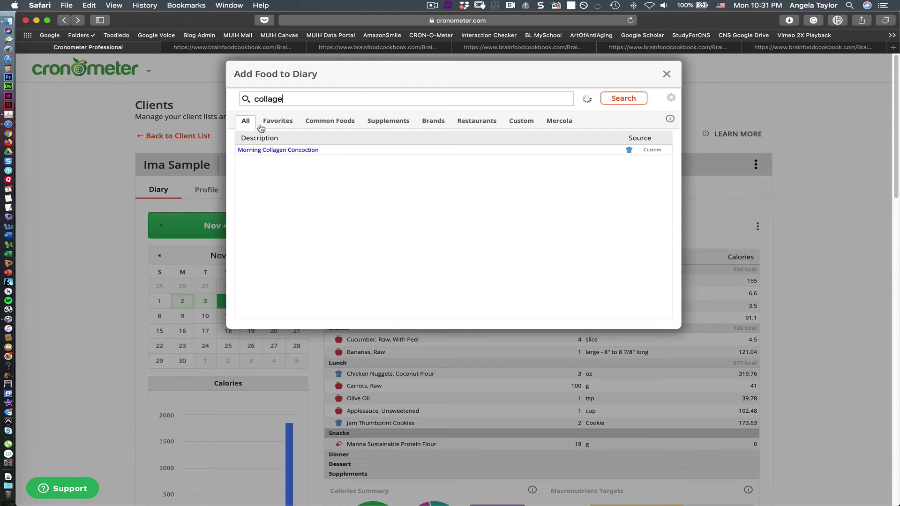
pyautogui.click(295, 151)
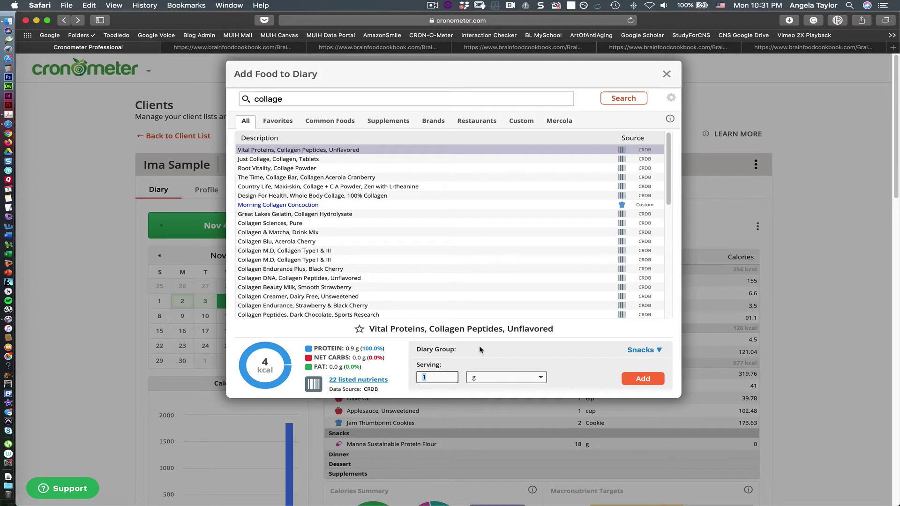
pyautogui.write('20')
pyautogui.click(643, 379)
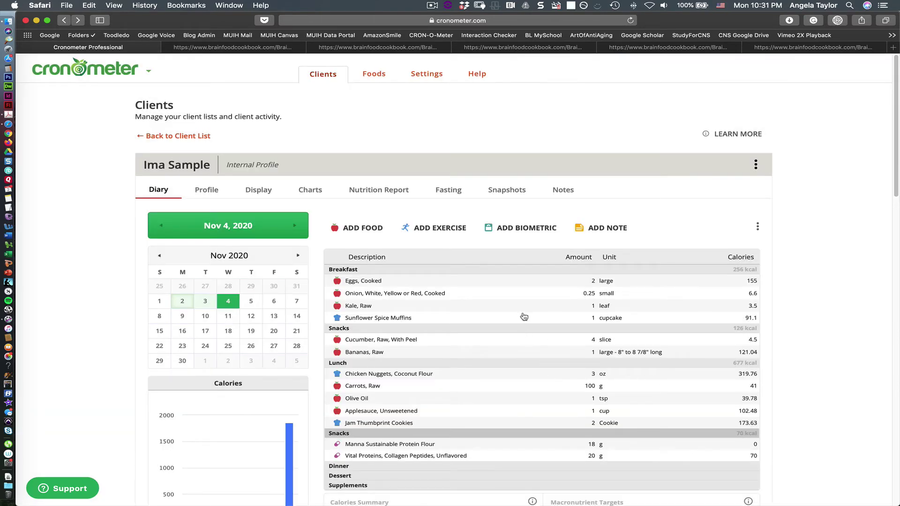
# Search all foods for "mct oil" and add 1 tsp of "MCT Oil" to the Snacks group after Lunch
pyautogui.click(362, 229)
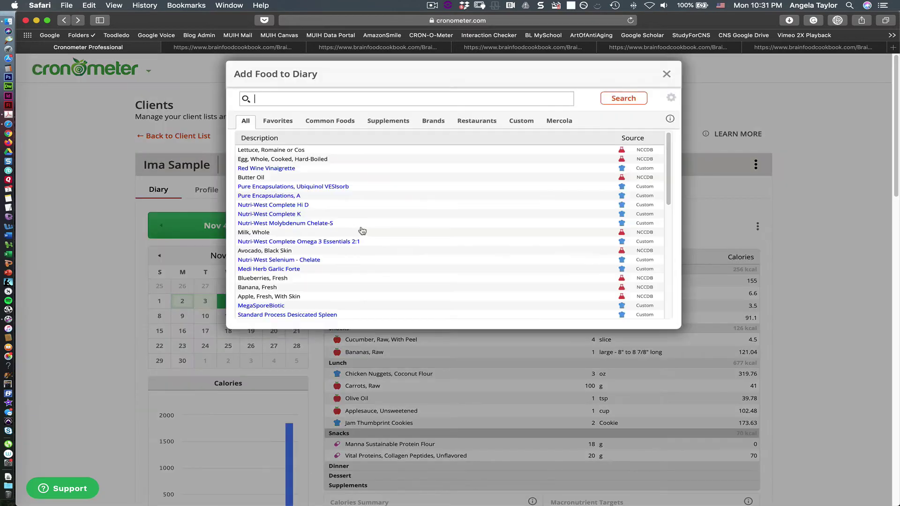
pyautogui.write('mct oil')
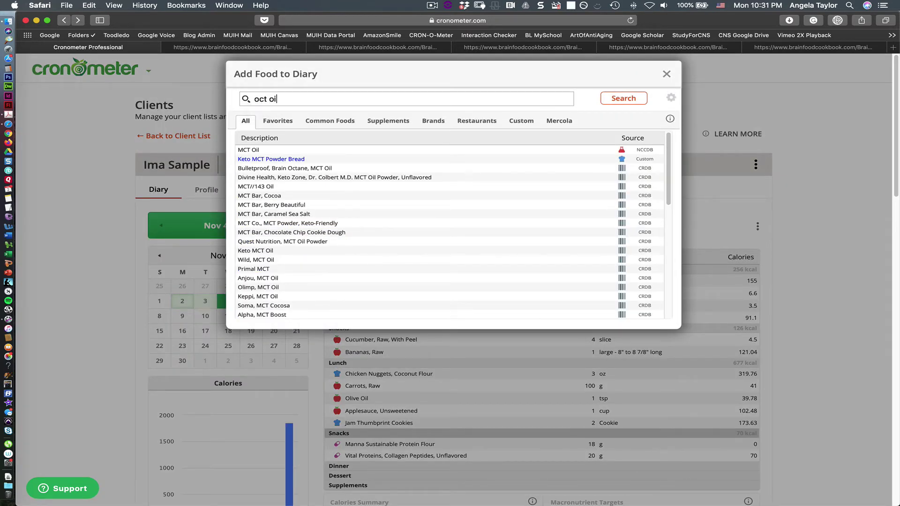
pyautogui.click(258, 99)
pyautogui.press('BackSpace')
pyautogui.write('m')
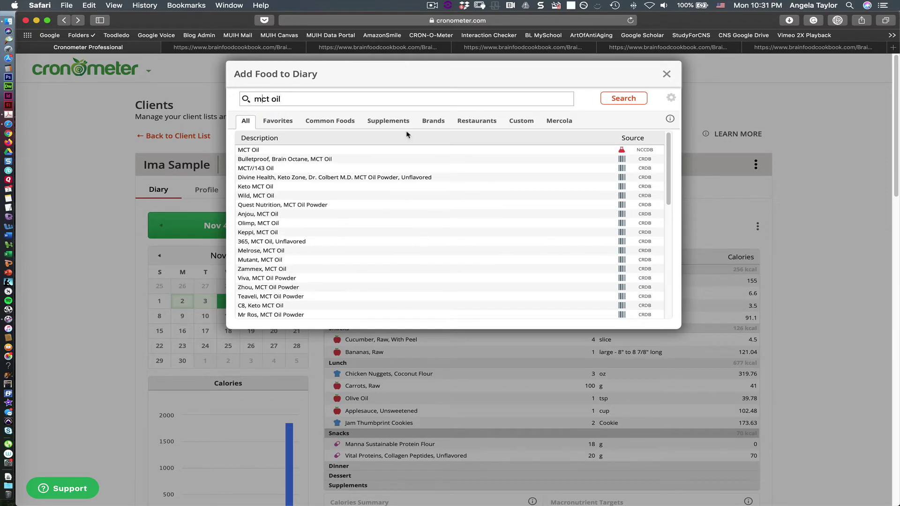
pyautogui.click(255, 150)
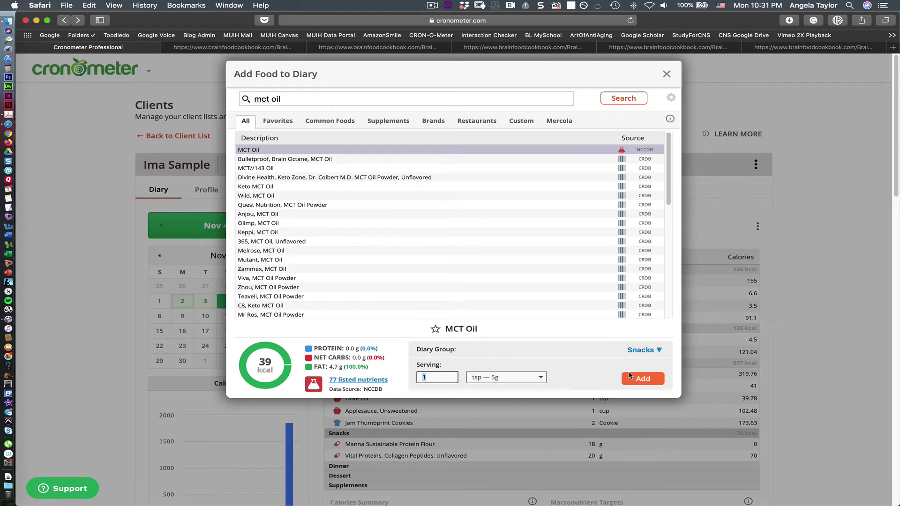
pyautogui.scroll(-3, 670, 378)
pyautogui.press('Return')
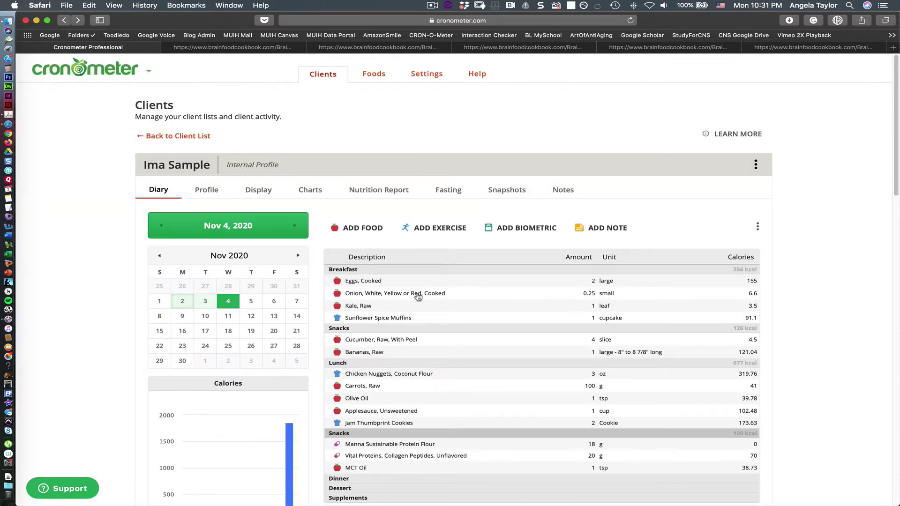
# Search all foods for "mango" and add 1.25 cups of "Mango, Fresh" to the Snacks group after Lunch
pyautogui.click(372, 229)
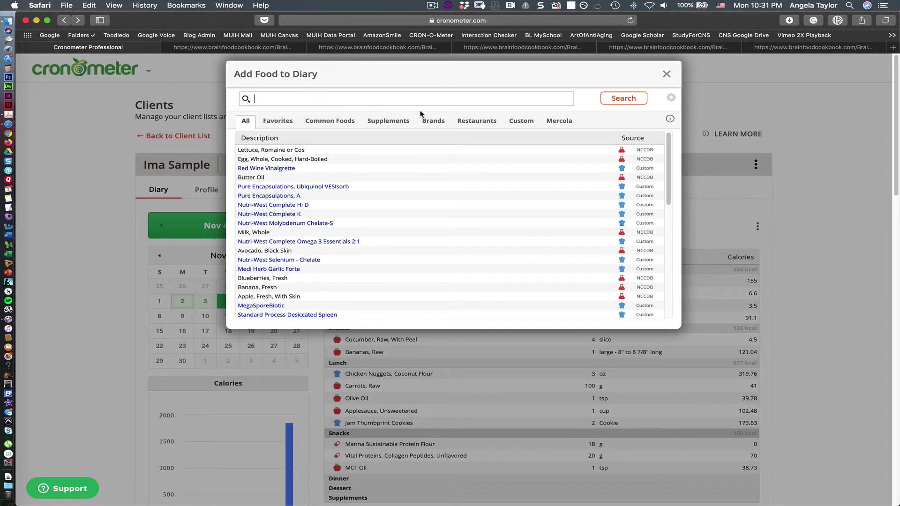
pyautogui.write('mango')
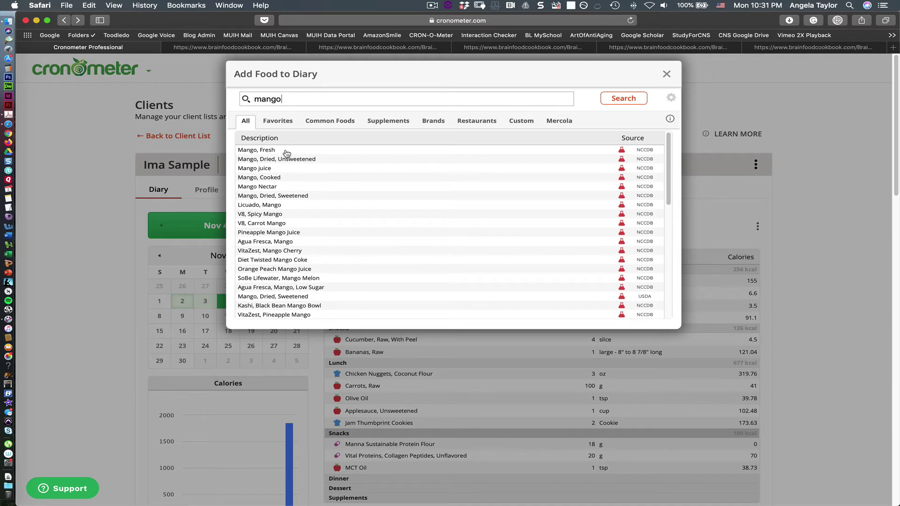
pyautogui.click(280, 150)
pyautogui.click(280, 150)
pyautogui.click(288, 154)
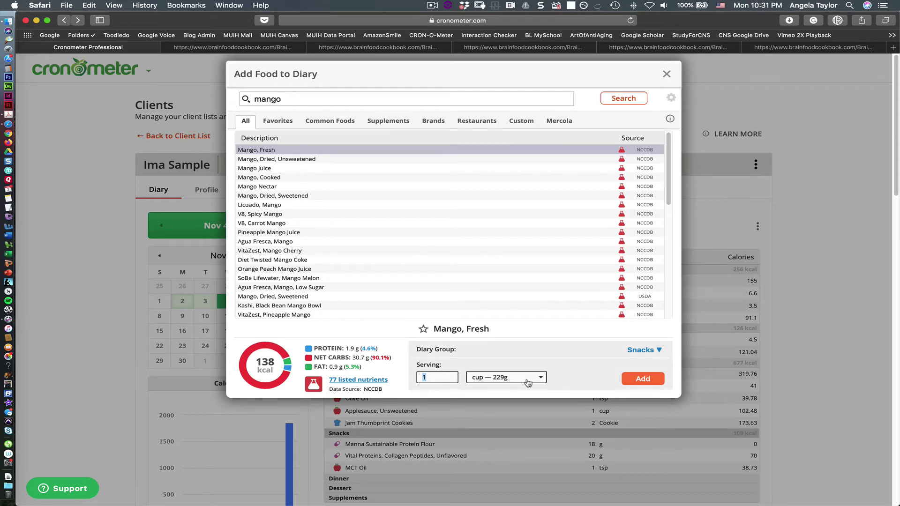
pyautogui.write('1.25')
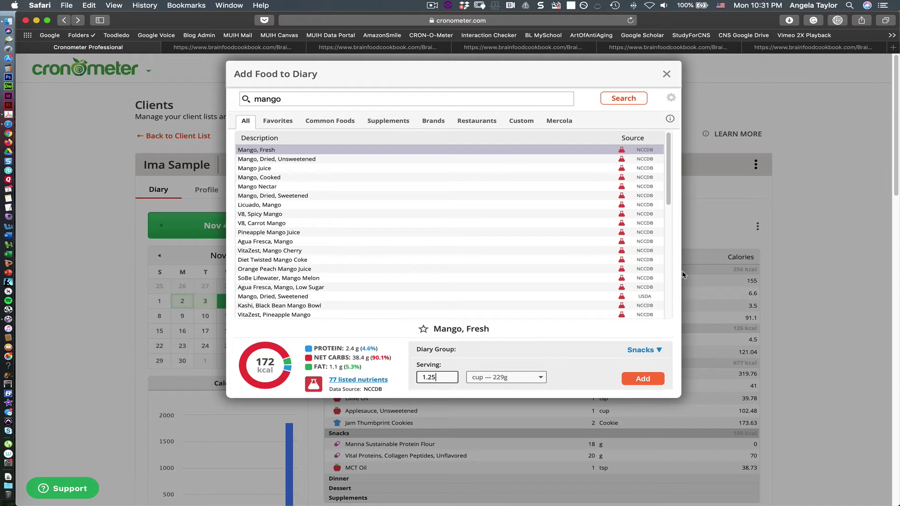
pyautogui.click(623, 382)
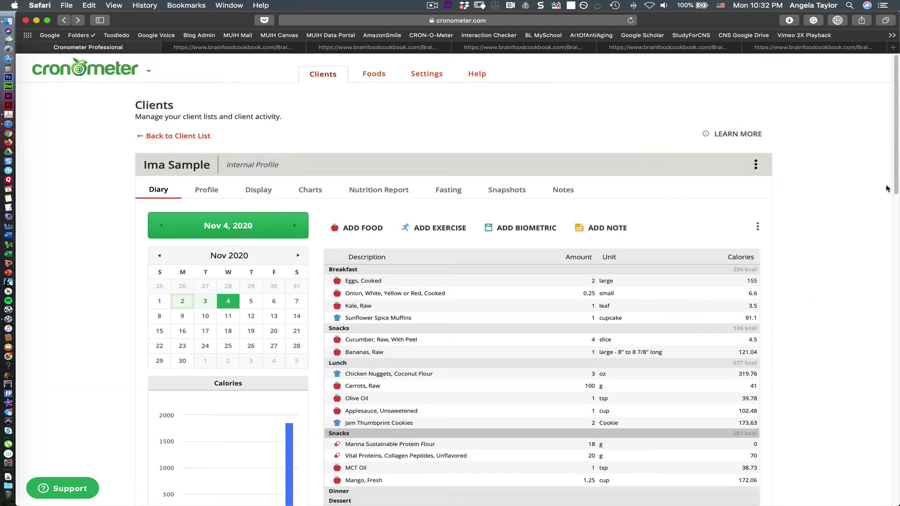
# Select the Dinner group, search all foods for "lettuce" and add 1 chopped cup of "Lettuce, Romaine or Cos"
pyautogui.moveTo(895, 177); pyautogui.dragTo(894, 215)
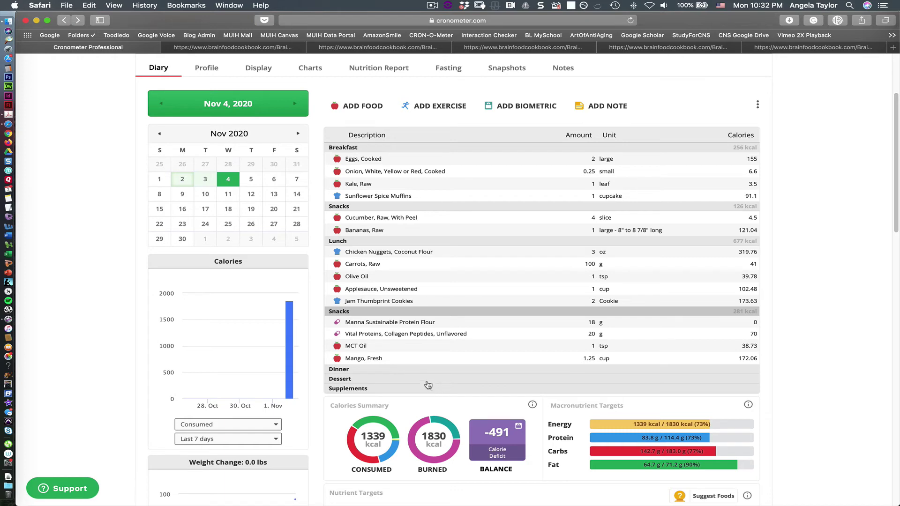
pyautogui.click(366, 371)
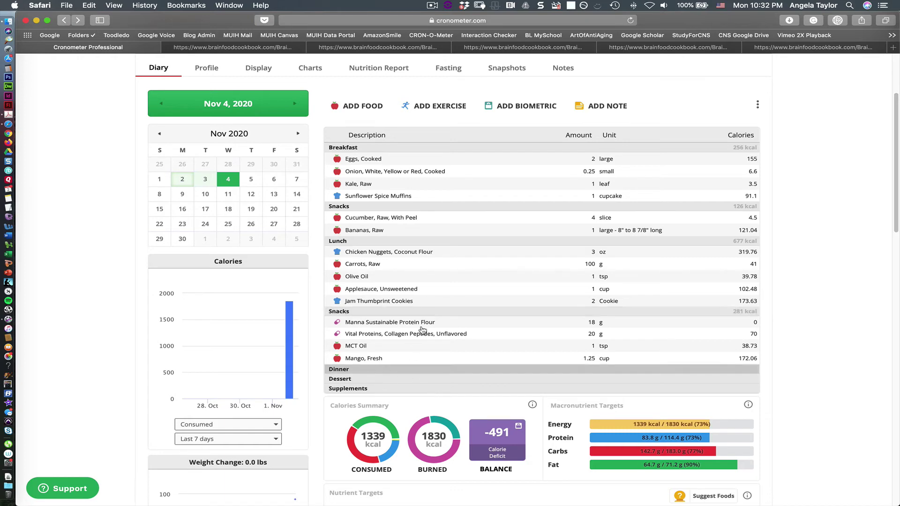
pyautogui.click(360, 108)
pyautogui.write('le')
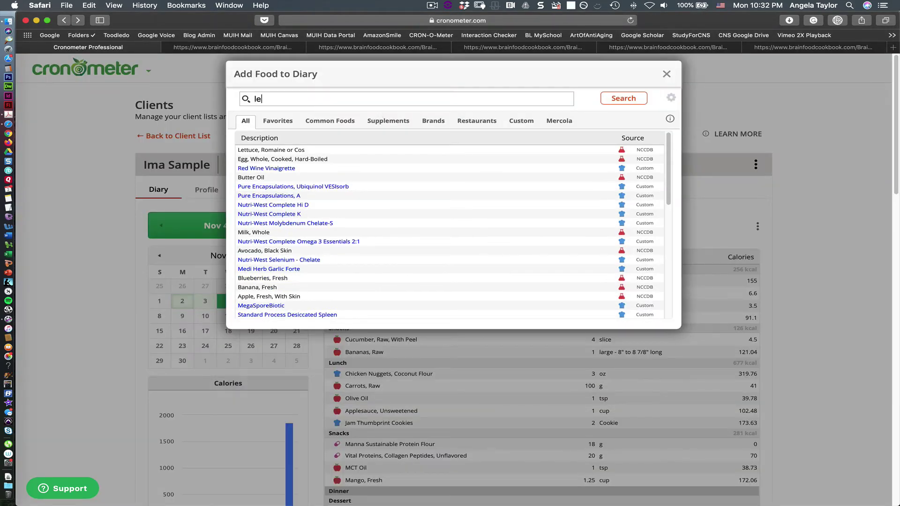
pyautogui.write('ttuce')
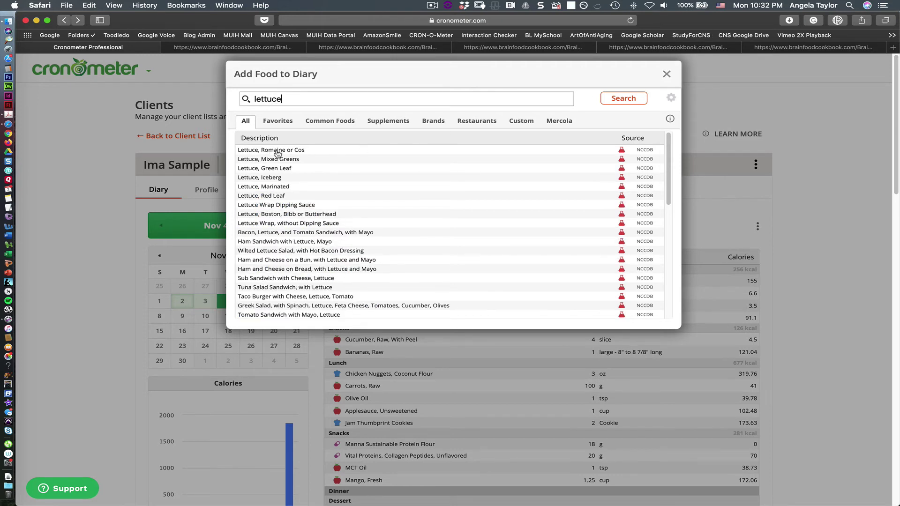
pyautogui.click(277, 151)
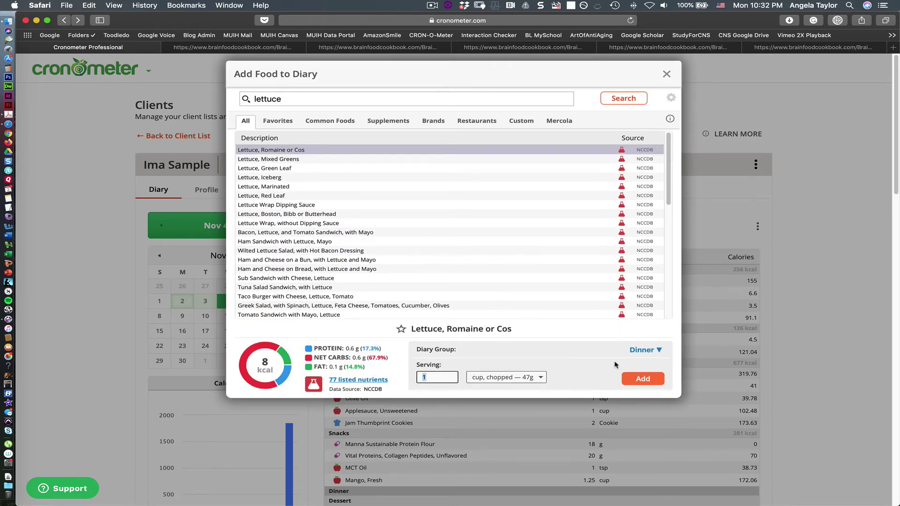
pyautogui.click(640, 381)
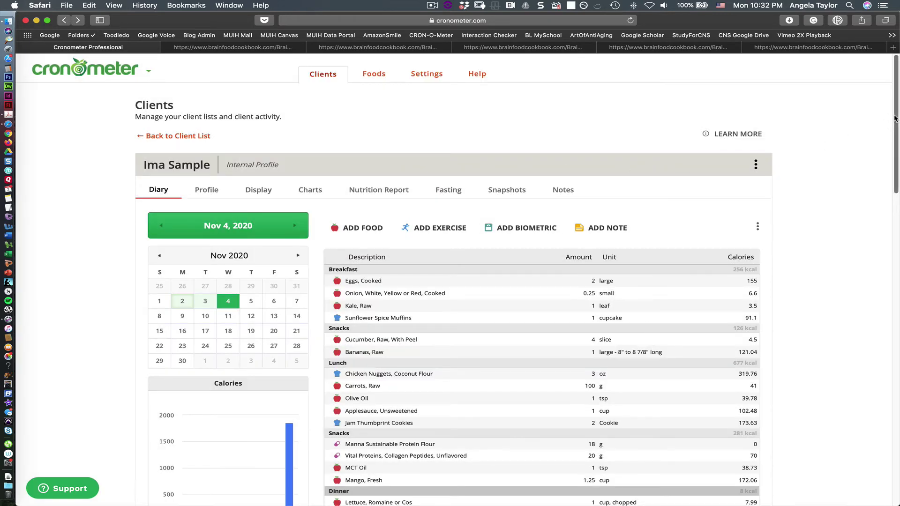
# Search all foods for "red wine" and add 1 tsp of the custom recipe "Red Wine Vinaigrette" to the Dinner group
pyautogui.moveTo(894, 121); pyautogui.dragTo(894, 152)
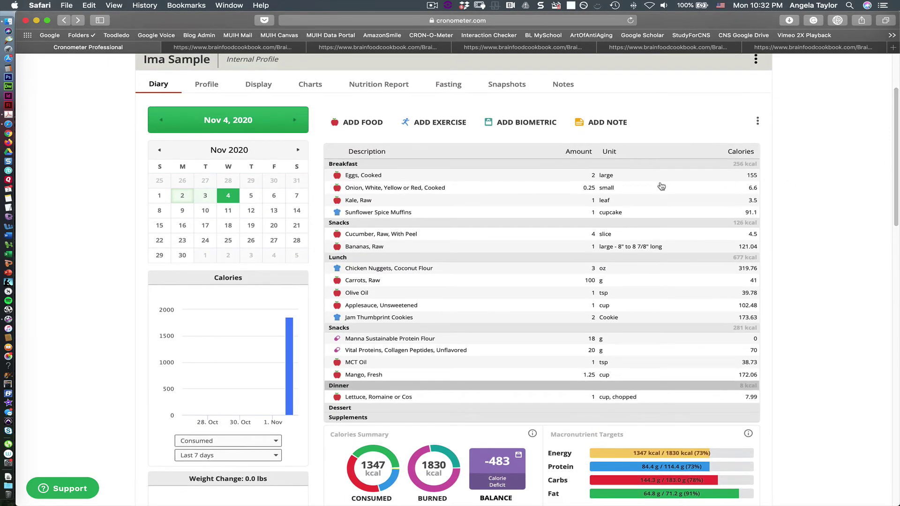
pyautogui.click(359, 126)
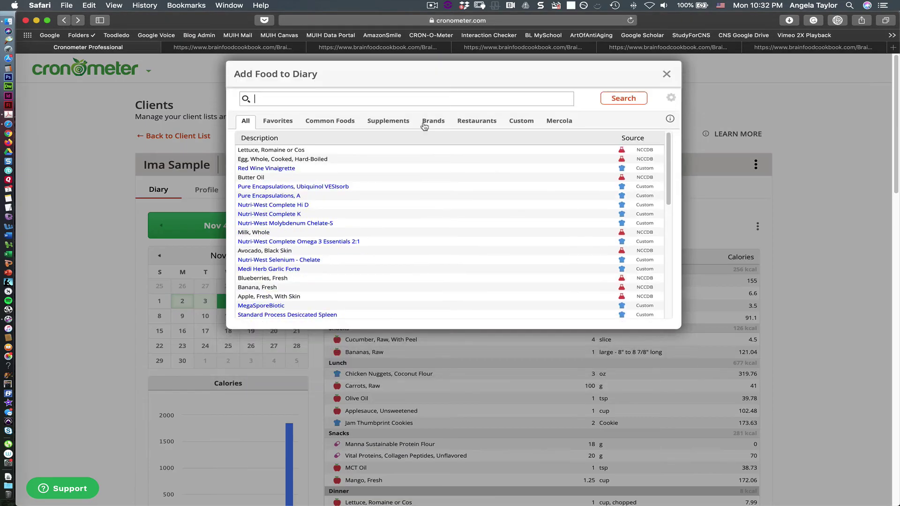
pyautogui.write('red wine')
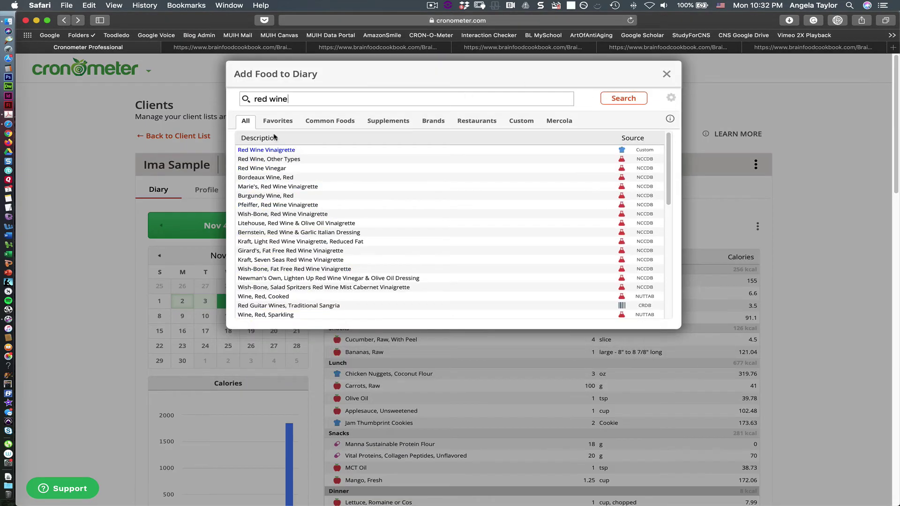
pyautogui.click(271, 151)
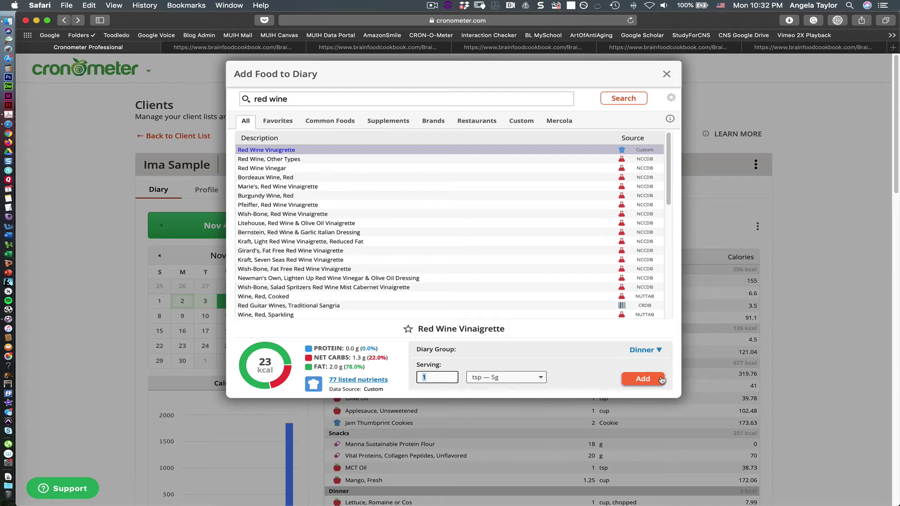
pyautogui.click(643, 379)
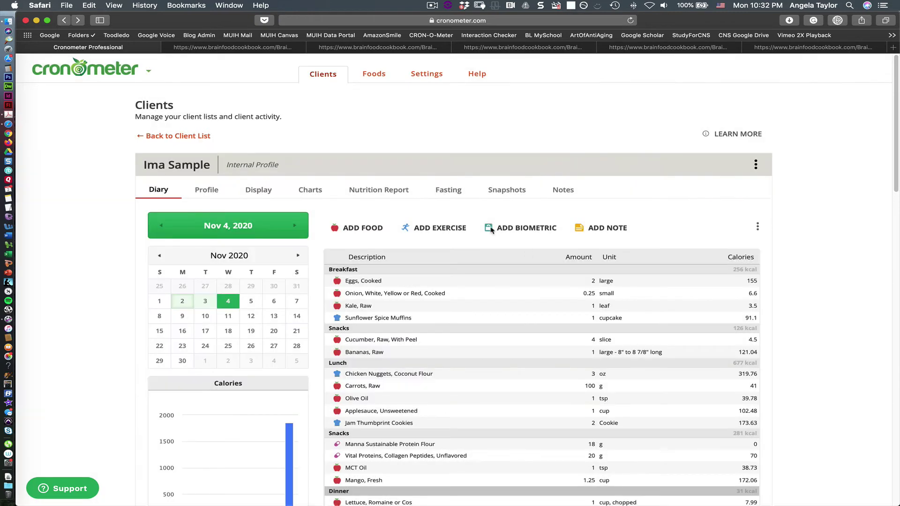
# Look at the online BrainFood Cookbook pages, then return to the client's diary in Cronometer
pyautogui.click(232, 47)
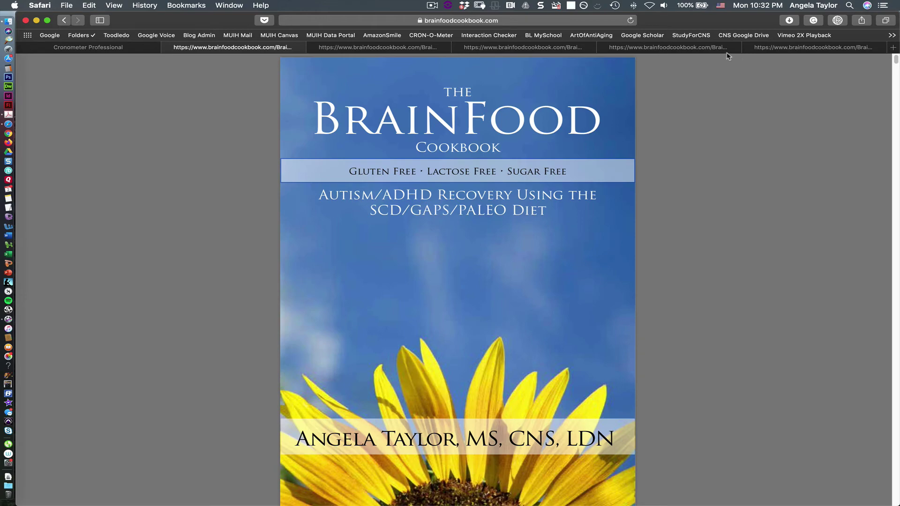
pyautogui.click(780, 52)
pyautogui.click(95, 48)
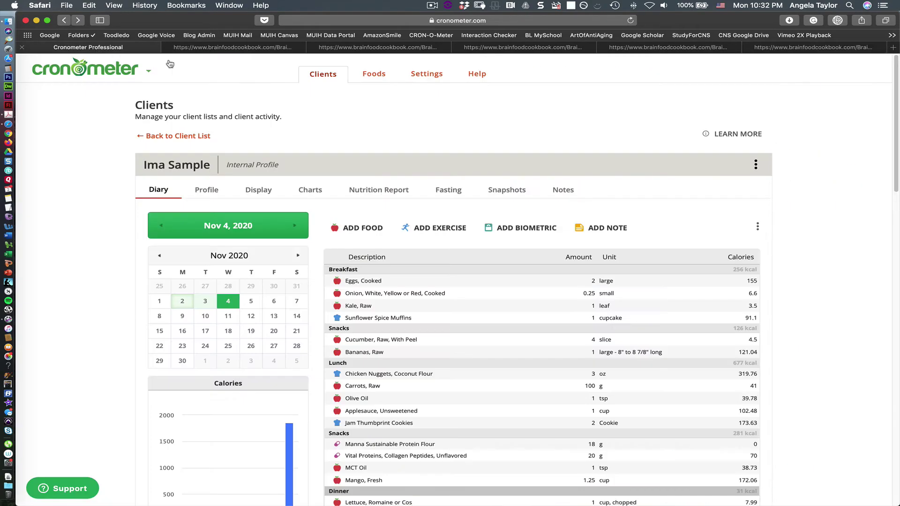
# Search all foods for "hamburger" and add 4 oz of "Hamburger or Ground Beef, 90% Lean" to the Dinner group
pyautogui.scroll(-6, 604, 262)
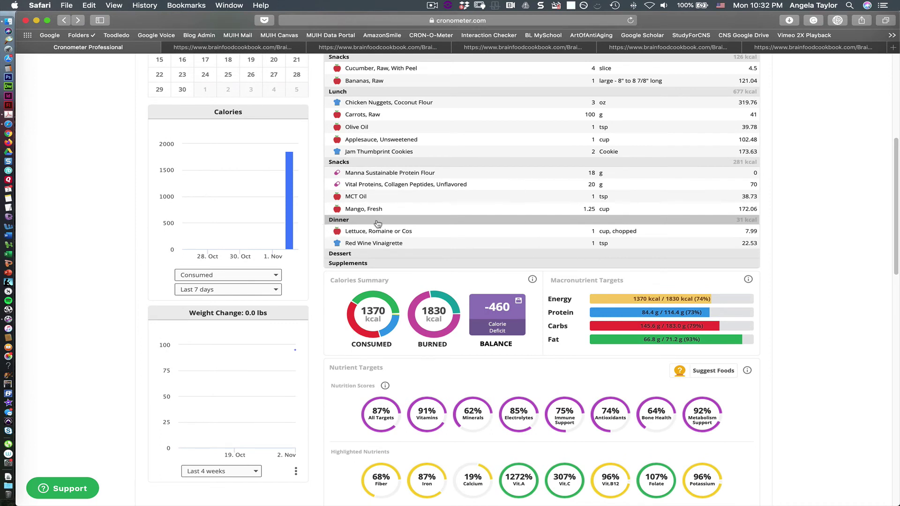
pyautogui.scroll(3, 425, 116)
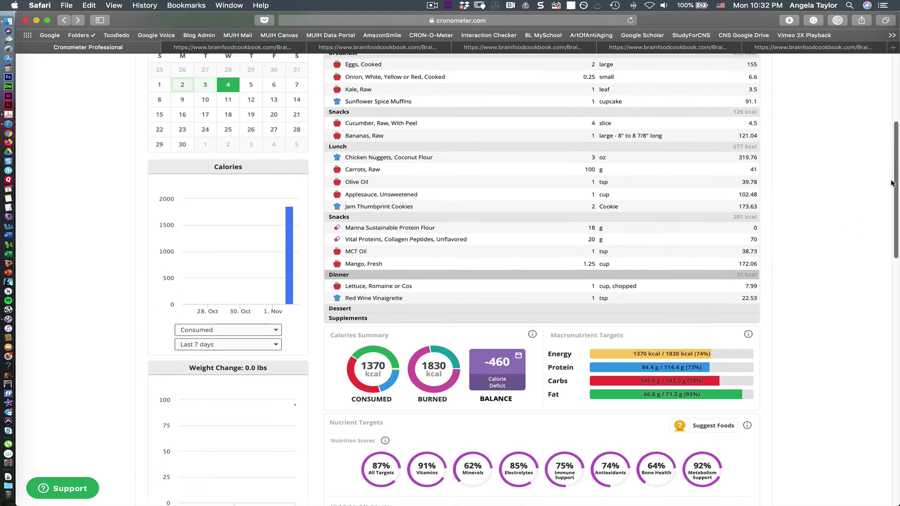
pyautogui.click(369, 104)
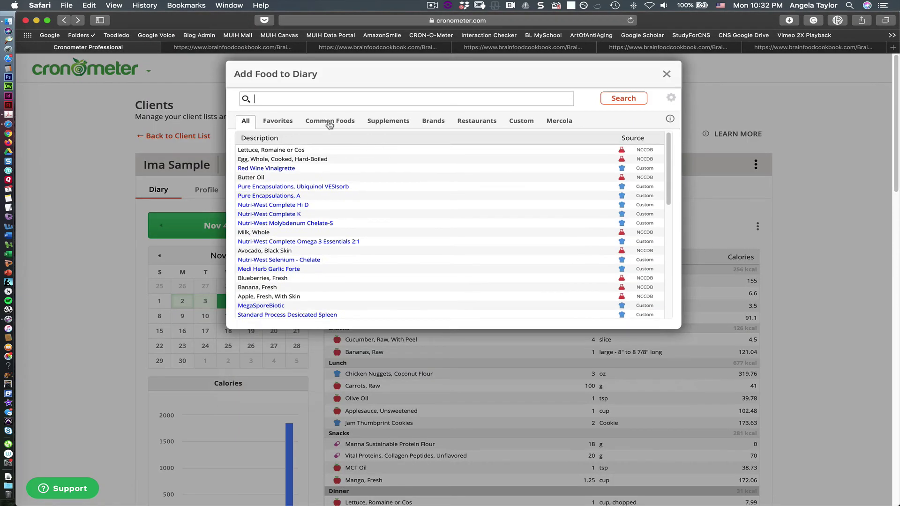
pyautogui.write('hamburger')
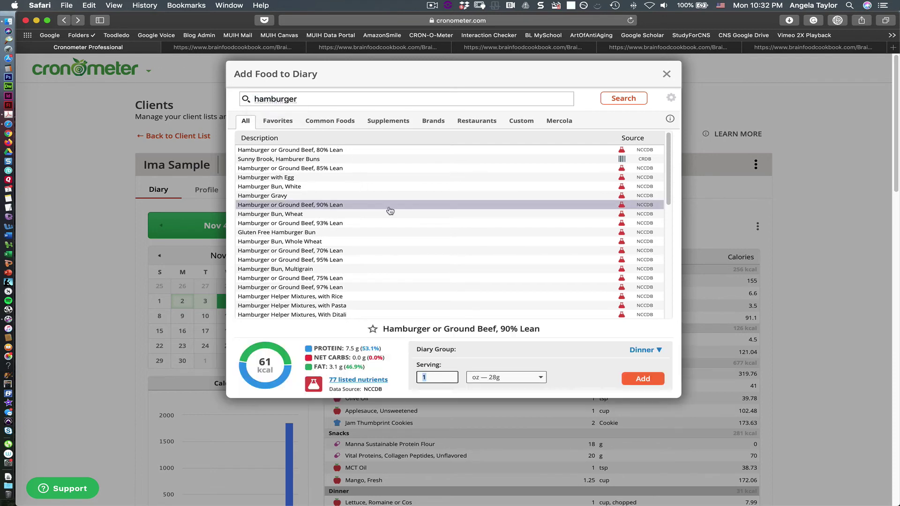
pyautogui.click(335, 206)
pyautogui.write('4')
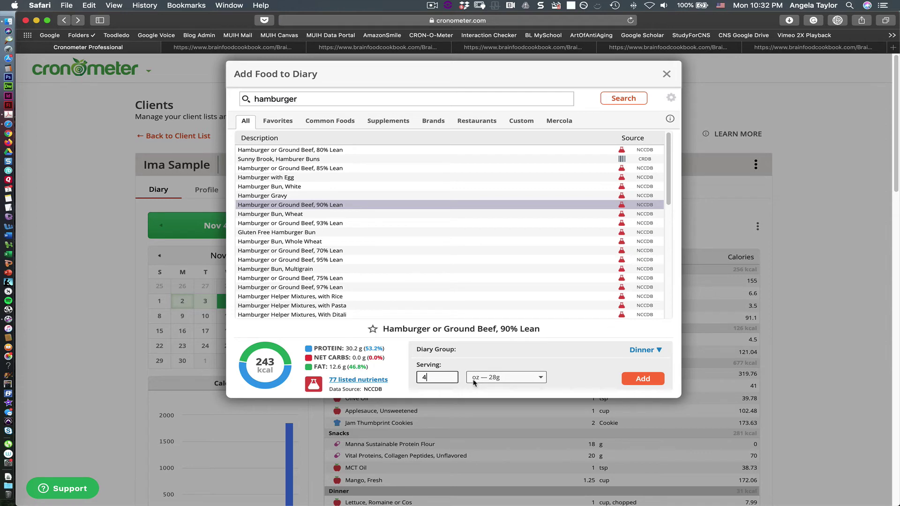
pyautogui.click(639, 380)
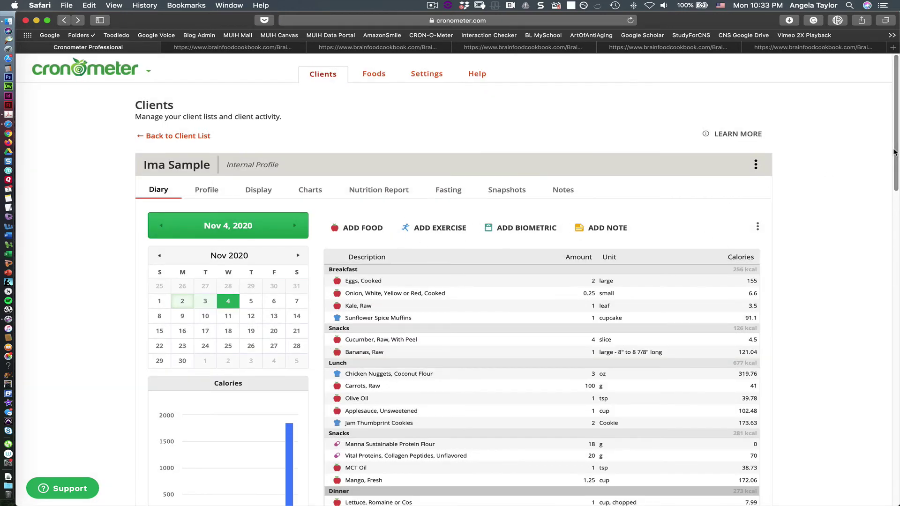
# Search all foods for "beets" and add 8 slices of "Beets, Boiled, Drained" to the Dinner group
pyautogui.moveTo(895, 151); pyautogui.dragTo(884, 186)
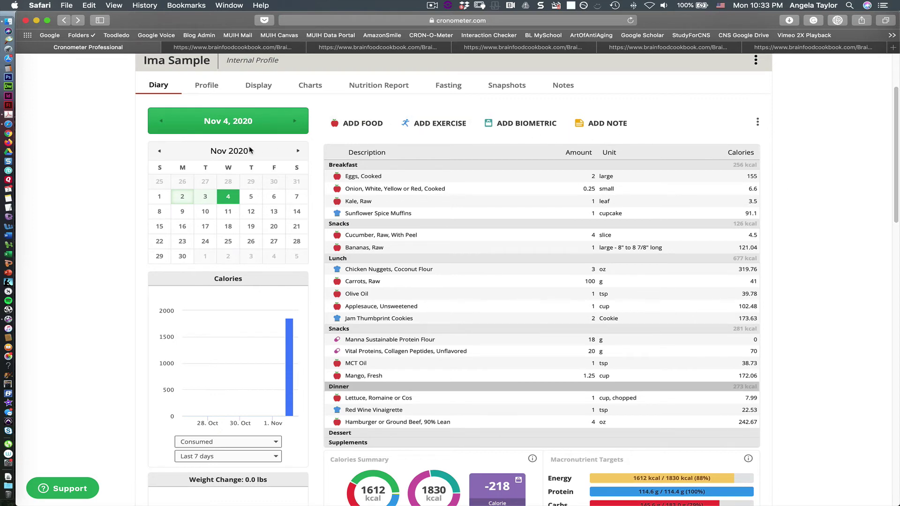
pyautogui.click(361, 123)
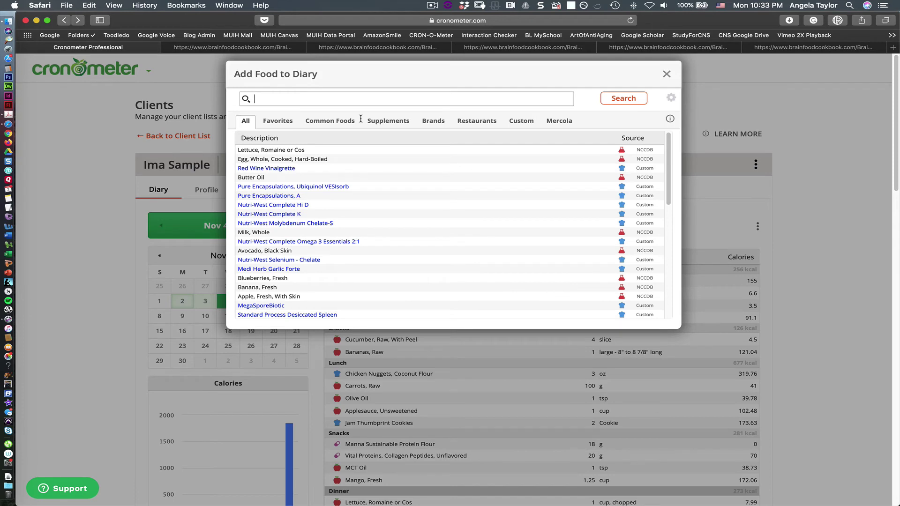
pyautogui.write('beets')
pyautogui.click(288, 151)
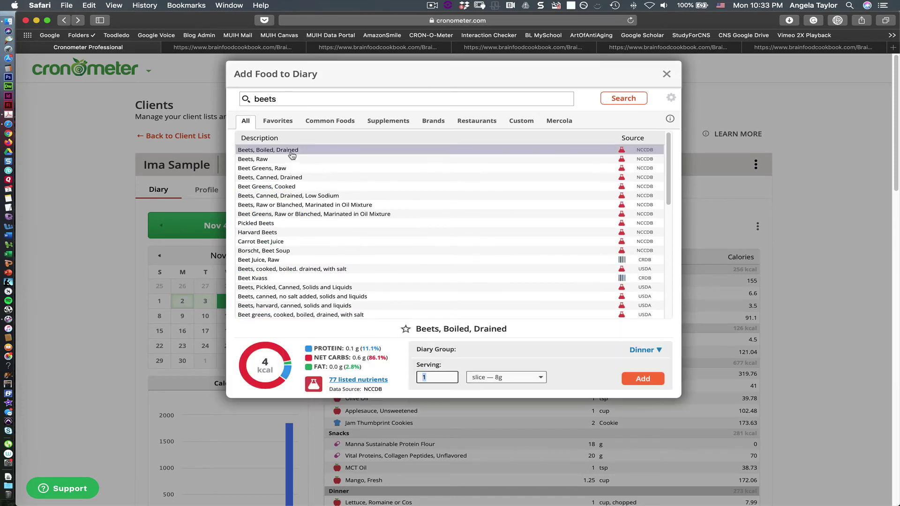
pyautogui.write('8')
pyautogui.click(639, 380)
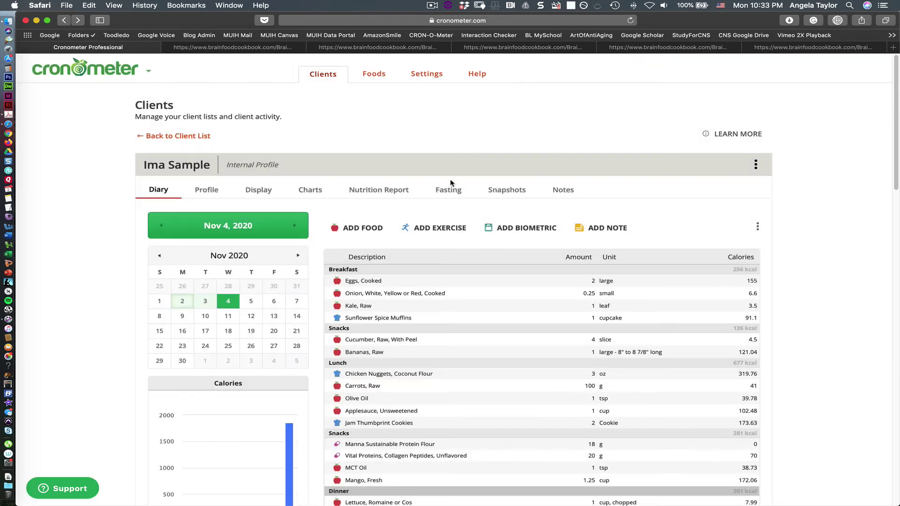
# Find "peas" and add 0.5 cup, whole pieces, of "Peas, Green, Frozen, Cooked, Boiled, Drained, Without Salt" to the Dinner group
pyautogui.moveTo(895, 153); pyautogui.dragTo(892, 178)
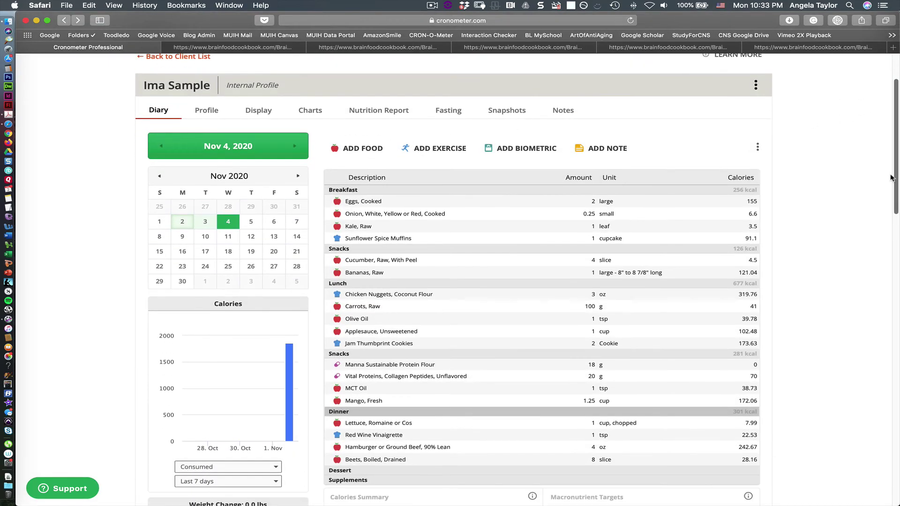
pyautogui.click(368, 149)
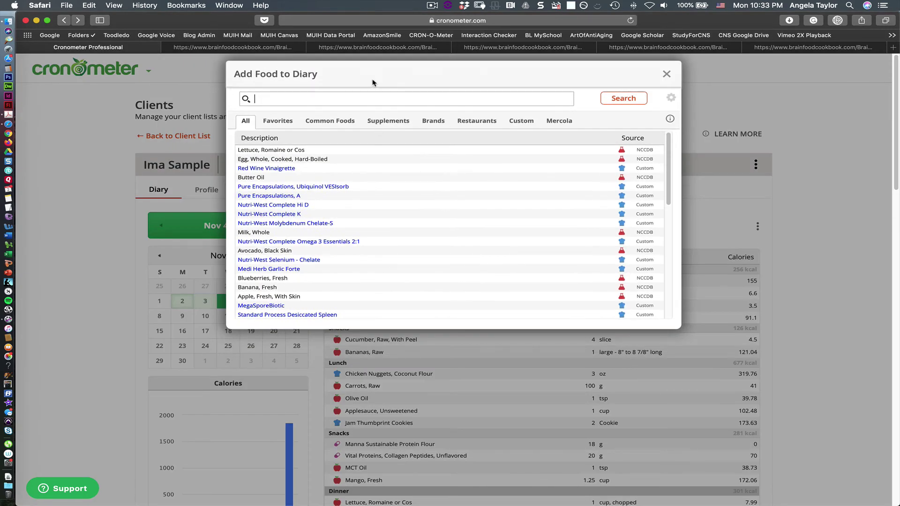
pyautogui.write('peas')
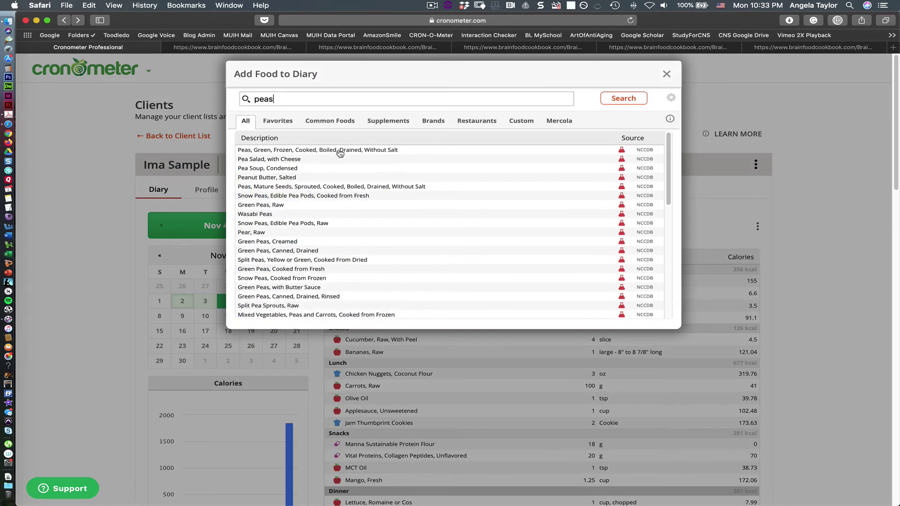
pyautogui.click(340, 150)
pyautogui.write('.5')
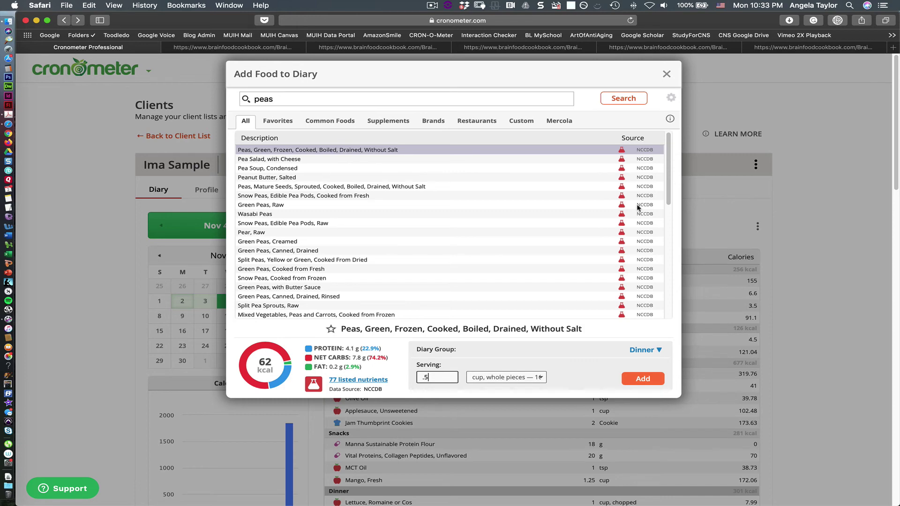
pyautogui.click(658, 380)
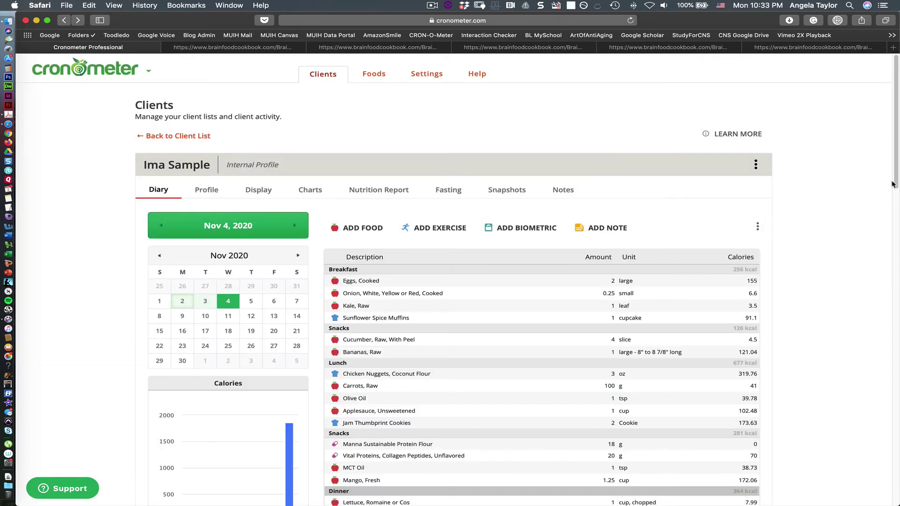
# Search all foods for "ghee" and add 0.25 tsp of "Ghee" to the Dinner group
pyautogui.moveTo(893, 184); pyautogui.dragTo(895, 192)
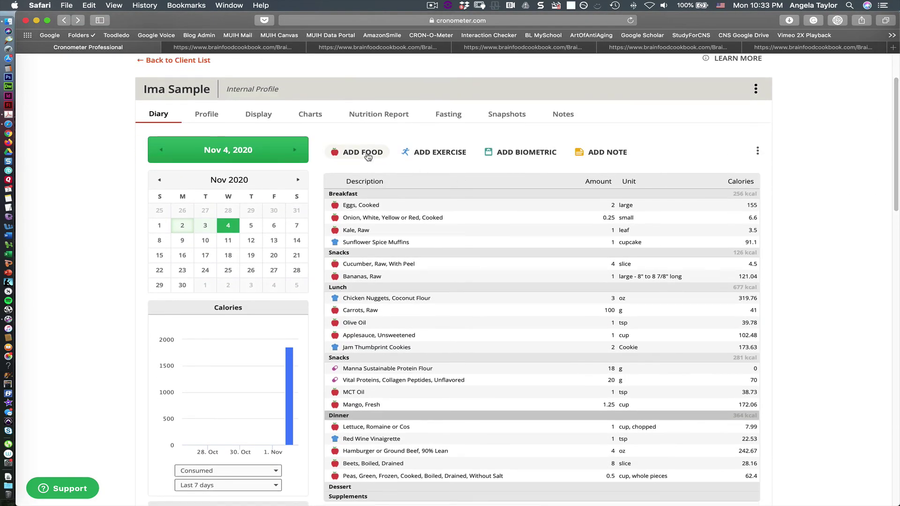
pyautogui.click(368, 157)
pyautogui.write('ghee')
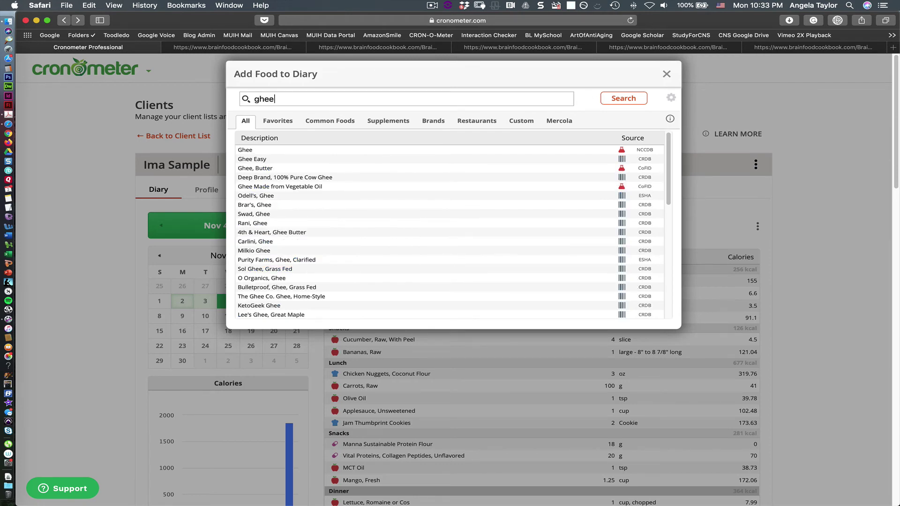
pyautogui.click(361, 153)
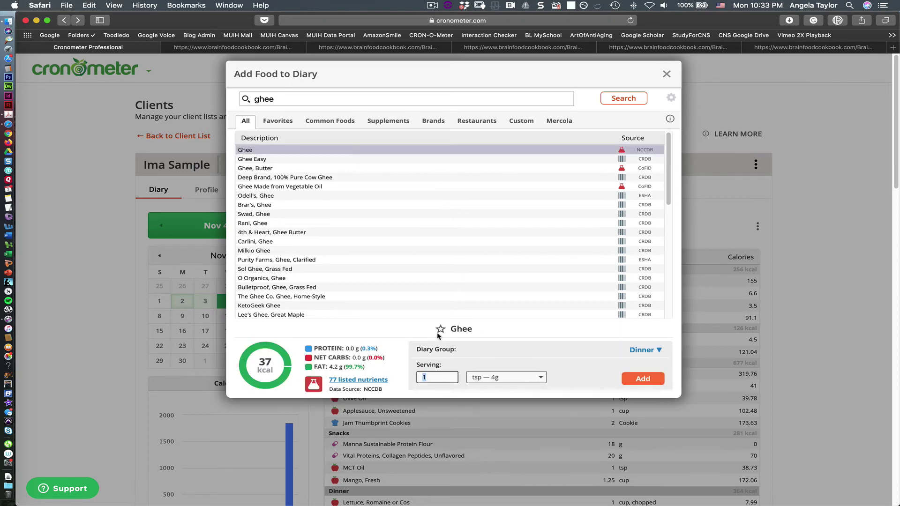
pyautogui.write('.25')
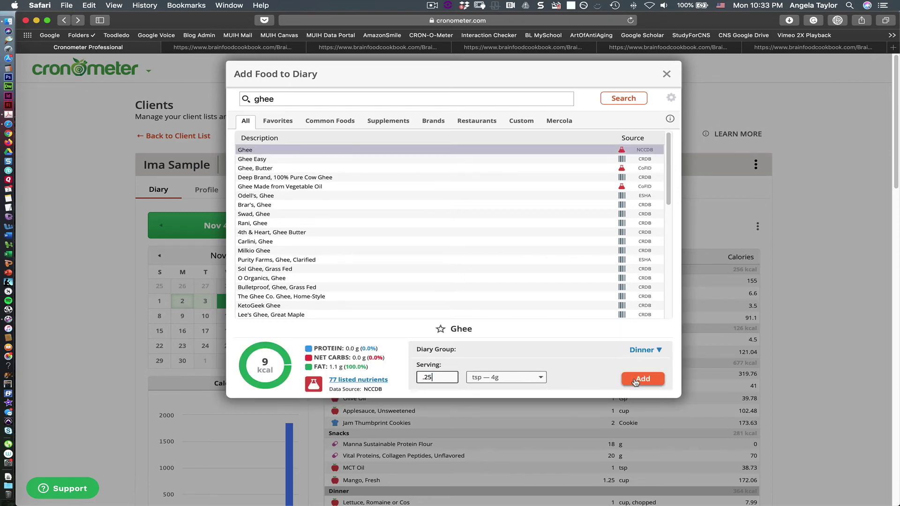
pyautogui.click(635, 382)
# Search all foods for "pineapple" and add 1.25 cup, chunks, of "Pineapple, Raw" to the Dessert group
pyautogui.scroll(-3, 894, 177)
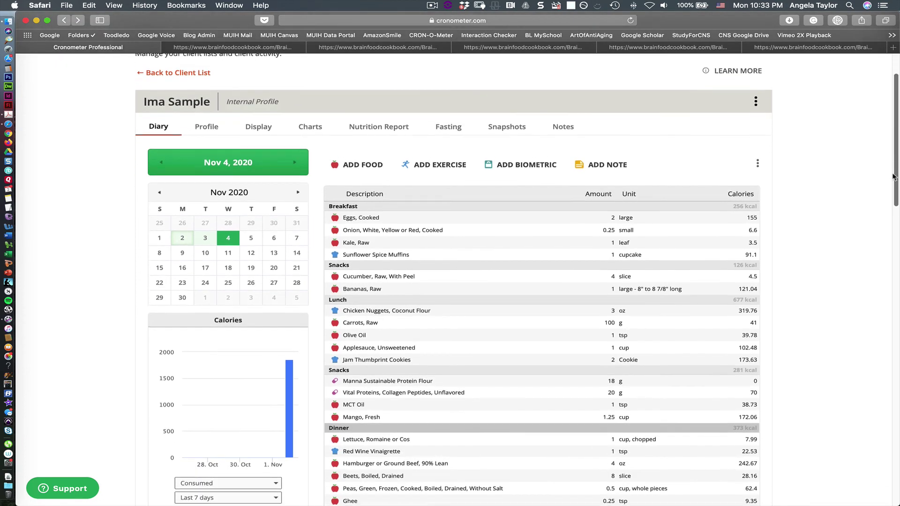
pyautogui.scroll(-2, 893, 177)
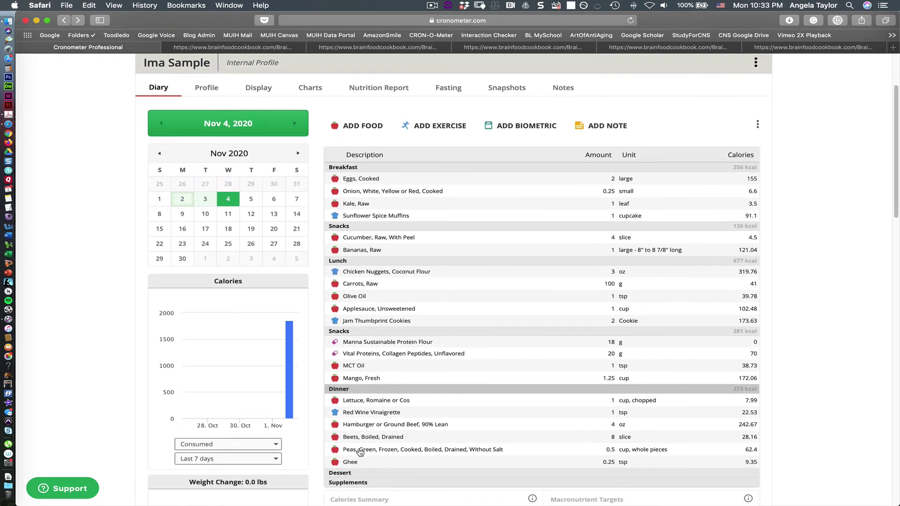
pyautogui.click(357, 474)
pyautogui.click(370, 126)
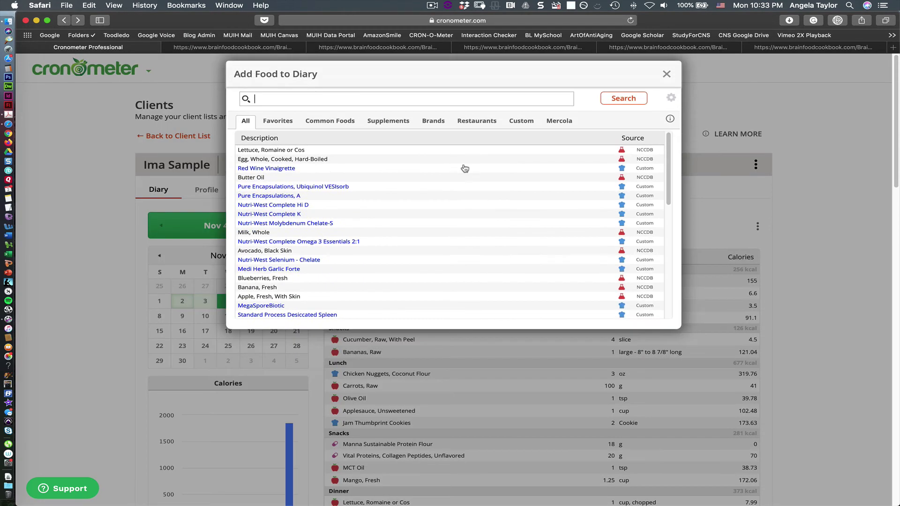
pyautogui.write('pineapple')
pyautogui.click(263, 150)
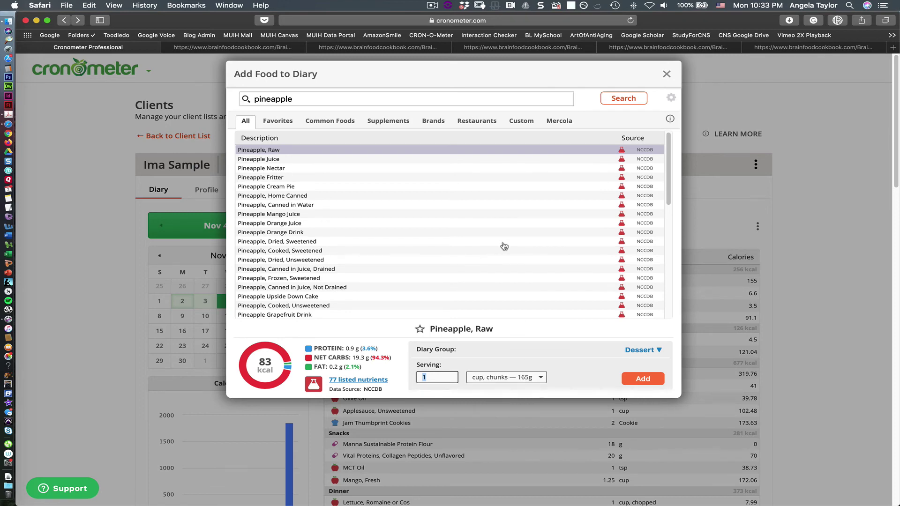
pyautogui.write('1.25')
pyautogui.click(642, 378)
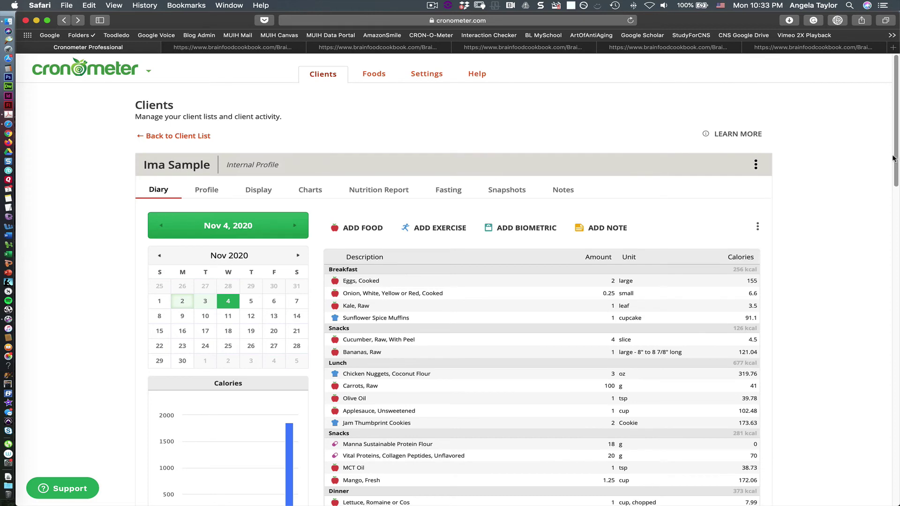
# Examine the day's calorie summary, macronutrient targets, nutrition scores, and vitamin and mineral levels below the diary entries
pyautogui.scroll(-2, 893, 178)
pyautogui.moveTo(893, 178); pyautogui.dragTo(893, 214)
pyautogui.scroll(-1, 891, 213)
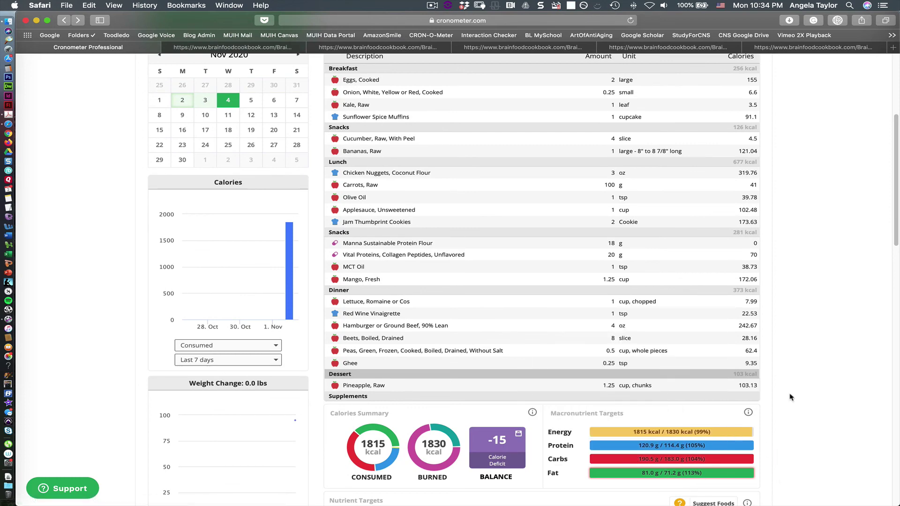
pyautogui.moveTo(893, 188); pyautogui.dragTo(885, 356)
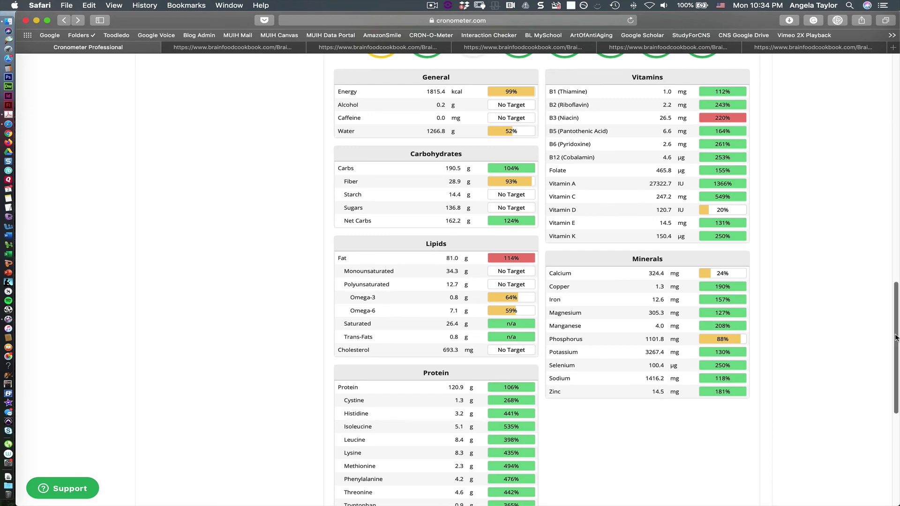
pyautogui.moveTo(892, 338); pyautogui.dragTo(883, 229)
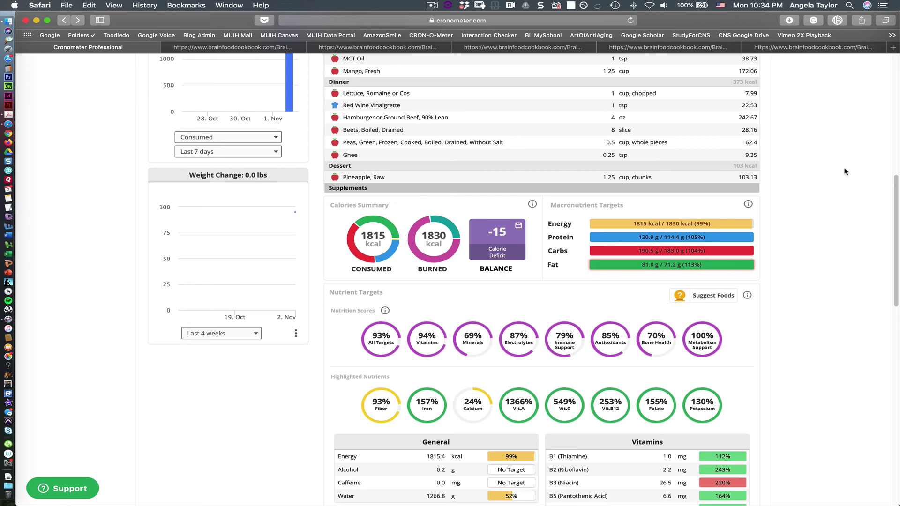
# Search all foods for "Now Vitamin" and add 1 softgel of "Now, Vitamin D-3, 2000 IU" to the Supplements group
pyautogui.moveTo(888, 212); pyautogui.dragTo(891, 136)
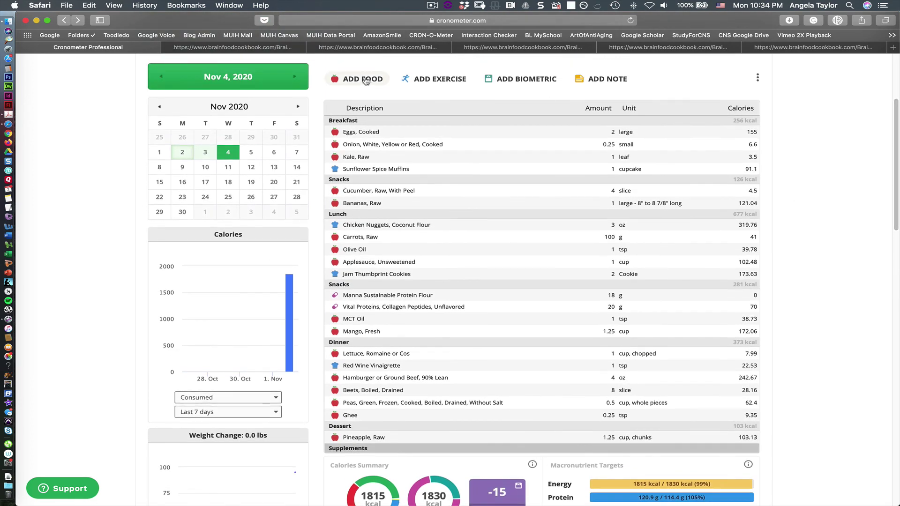
pyautogui.click(384, 85)
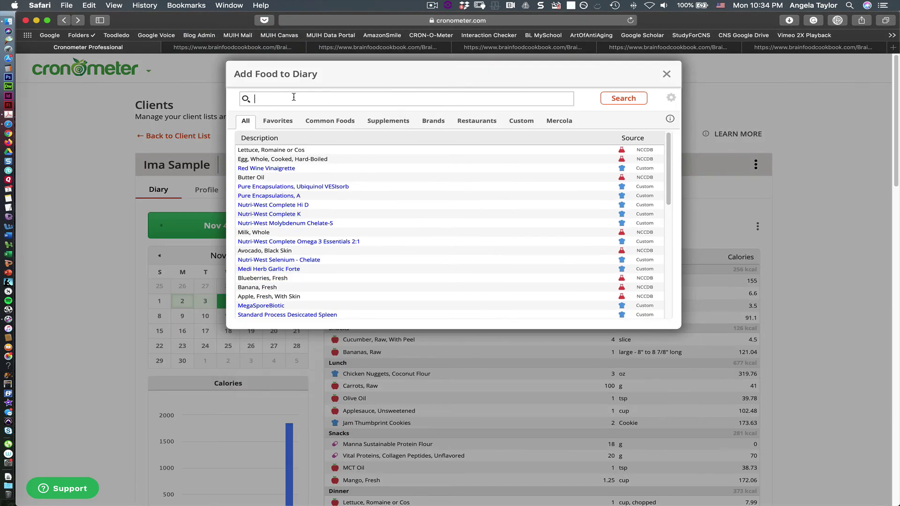
pyautogui.write('Now ')
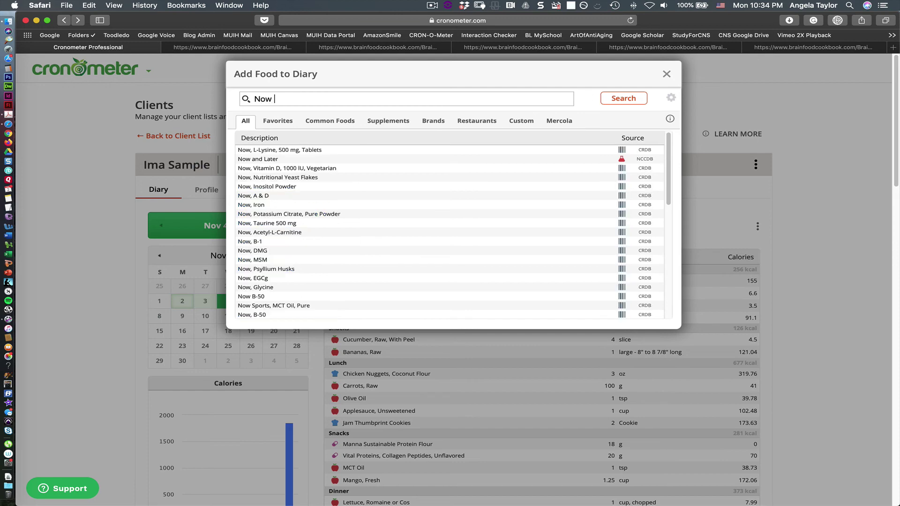
pyautogui.write('Vitamin')
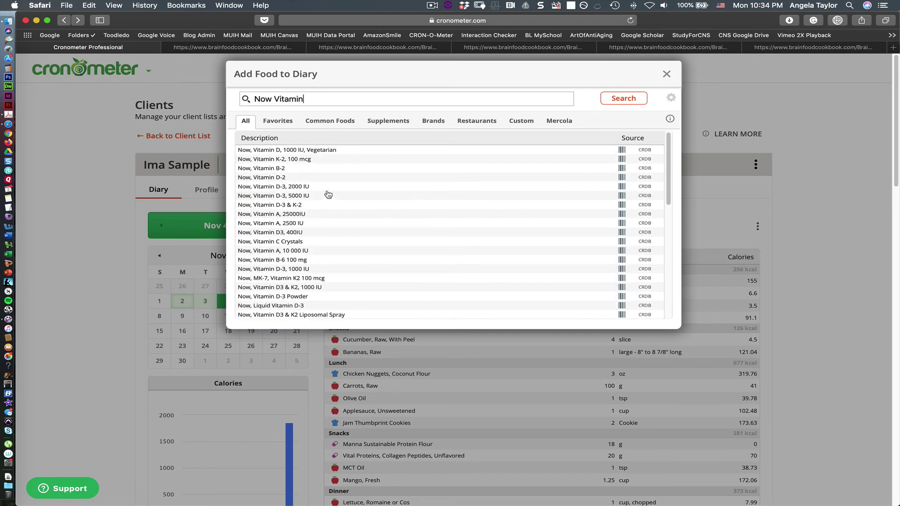
pyautogui.click(302, 187)
pyautogui.click(652, 387)
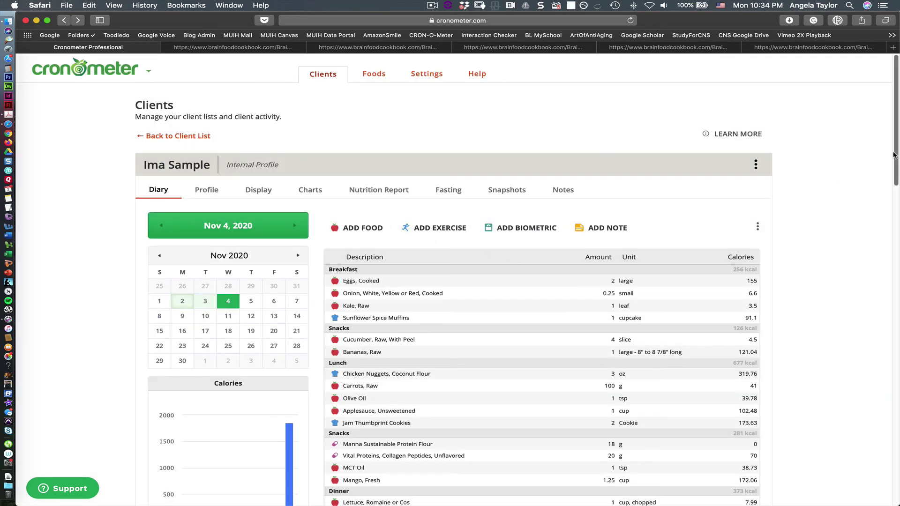
# Search all foods for "Now Cal" and add one 2-tablet serving of "Now, Calcium & Magnesium" to the Supplements group
pyautogui.moveTo(895, 156); pyautogui.dragTo(894, 201)
pyautogui.scroll(4, 894, 201)
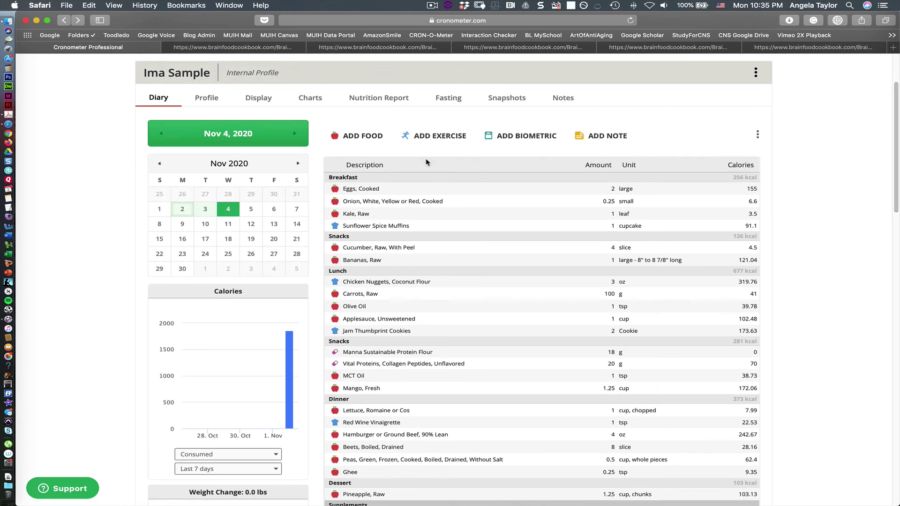
pyautogui.click(374, 136)
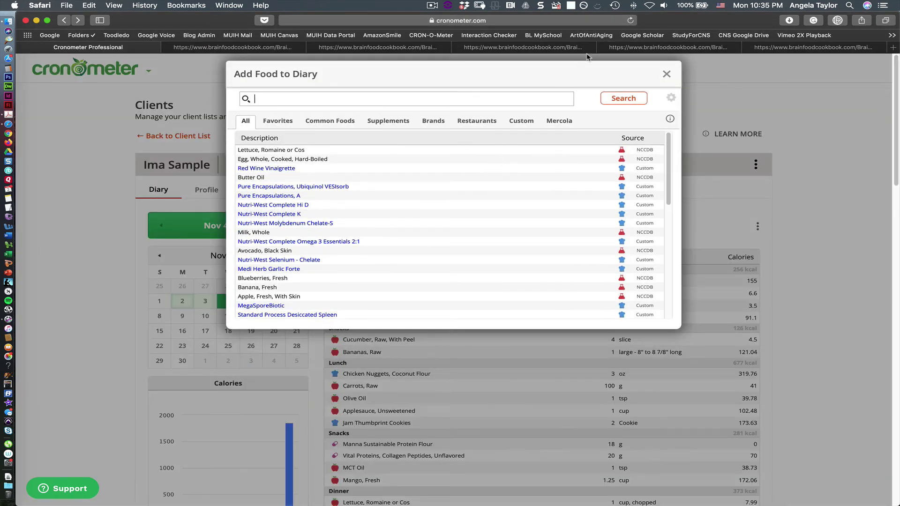
pyautogui.write('Now Cal')
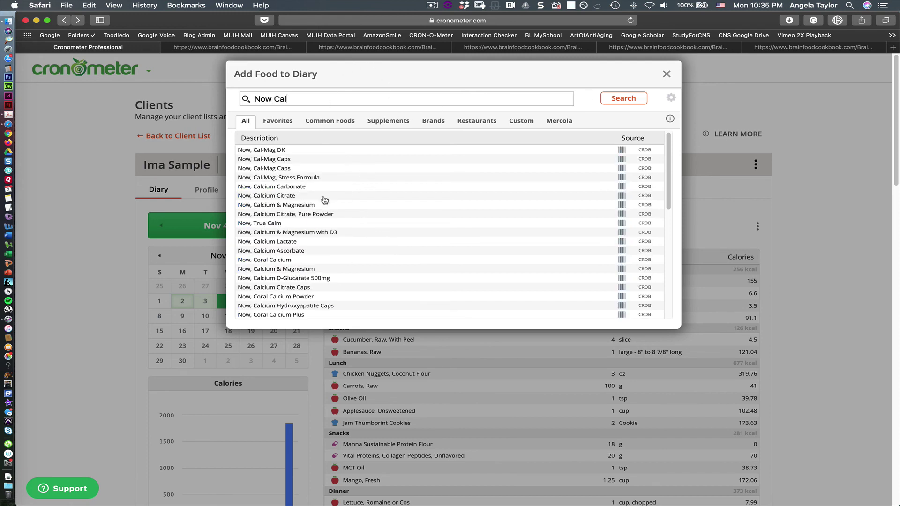
pyautogui.click(295, 206)
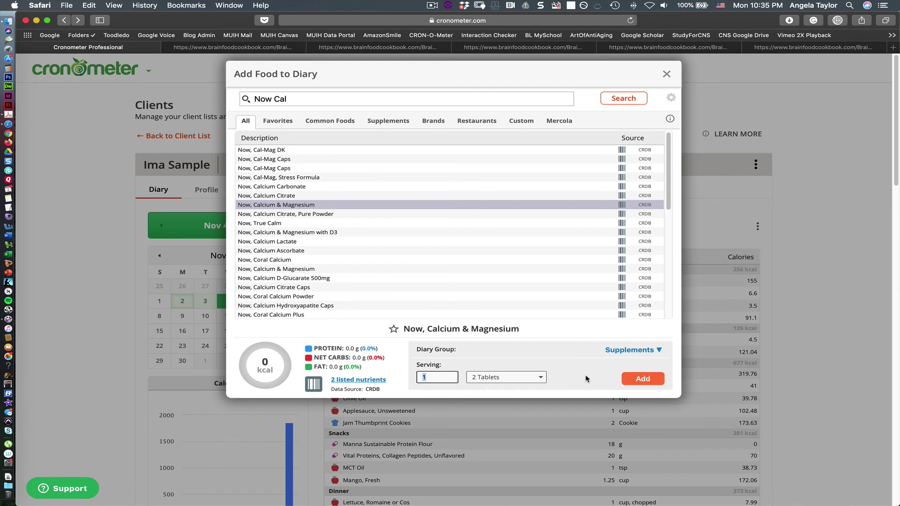
pyautogui.click(637, 380)
# Find "wiley's" and add 1 tsp of "Wiley's Finest, Wild Alaskan Fish Oil, Kosher Fish Oil" to the Supplements group
pyautogui.moveTo(895, 159); pyautogui.dragTo(886, 196)
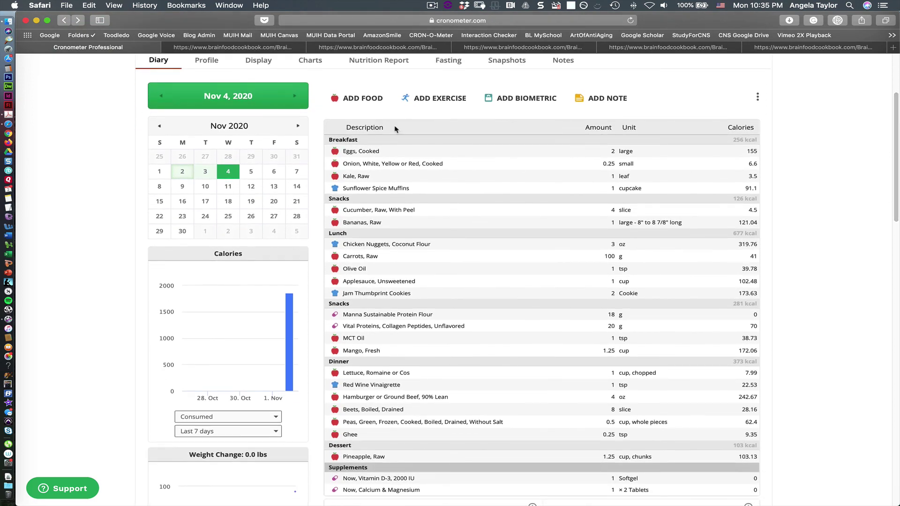
pyautogui.click(359, 99)
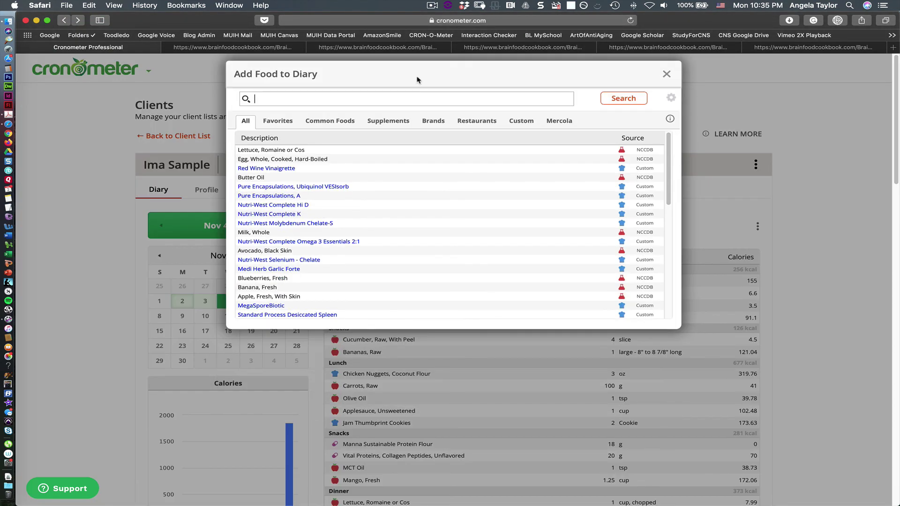
pyautogui.write("wiley's")
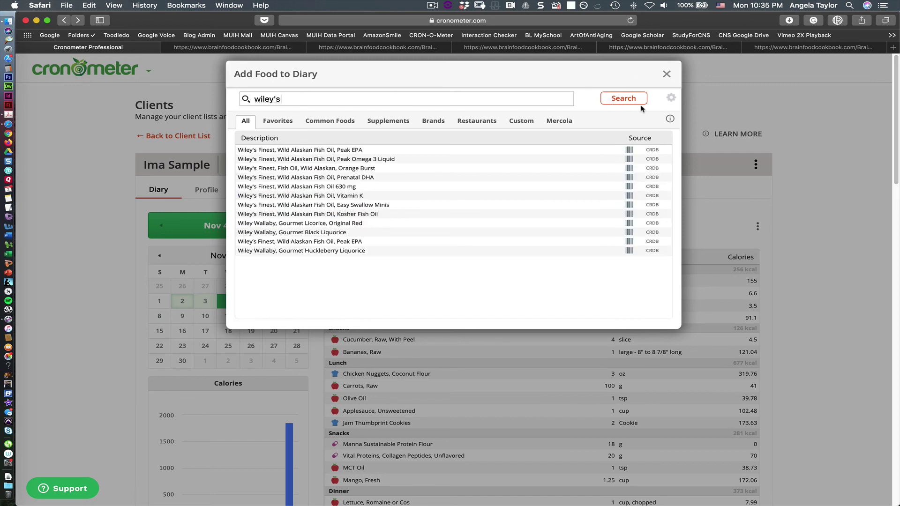
pyautogui.click(583, 214)
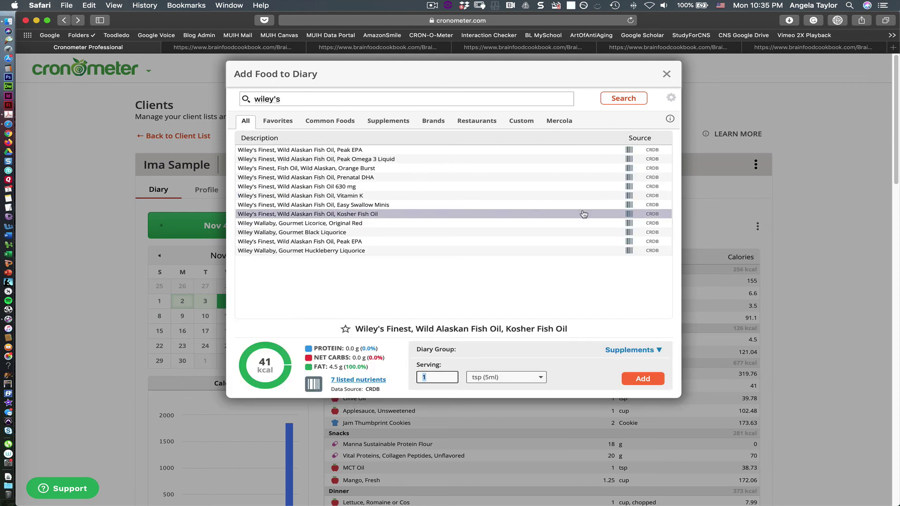
pyautogui.click(656, 381)
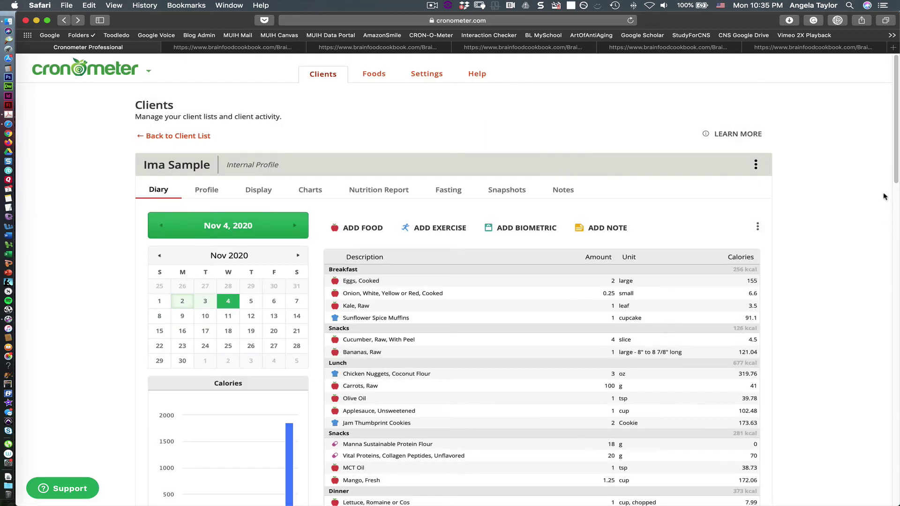
# Examine the day's nutrient levels with the supplements included, and bring up the BrainFood Cookbook cover page
pyautogui.scroll(-5, 894, 196)
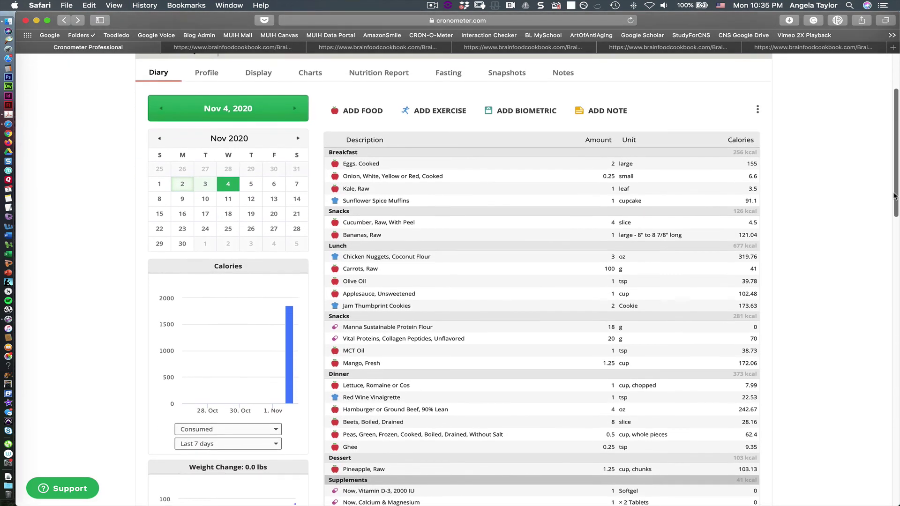
pyautogui.moveTo(894, 196); pyautogui.dragTo(898, 397)
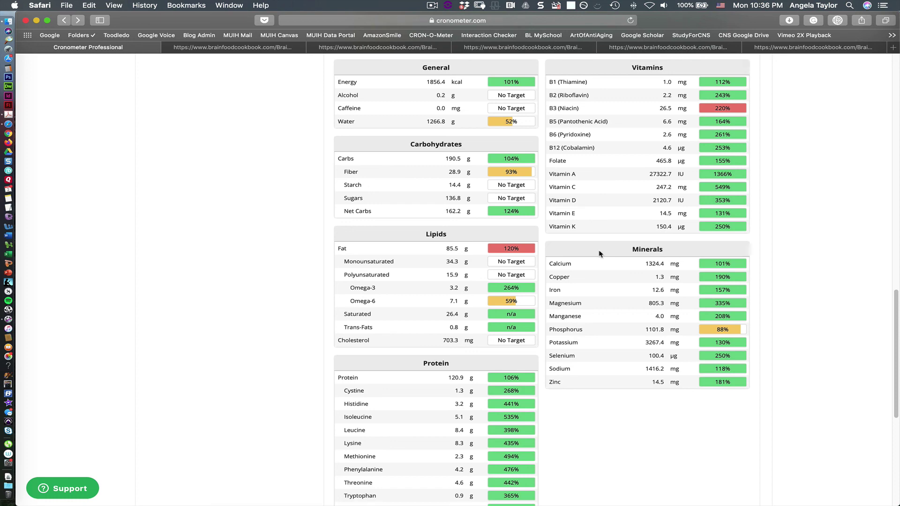
pyautogui.click(217, 49)
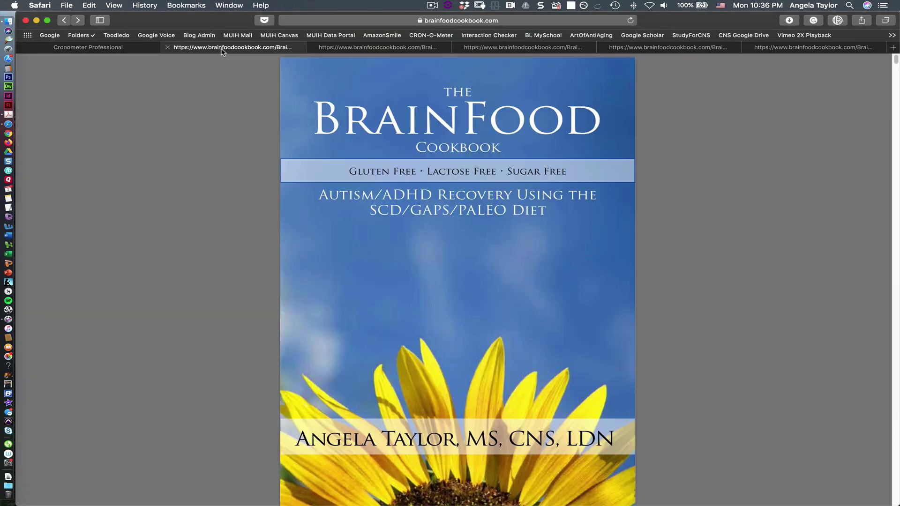